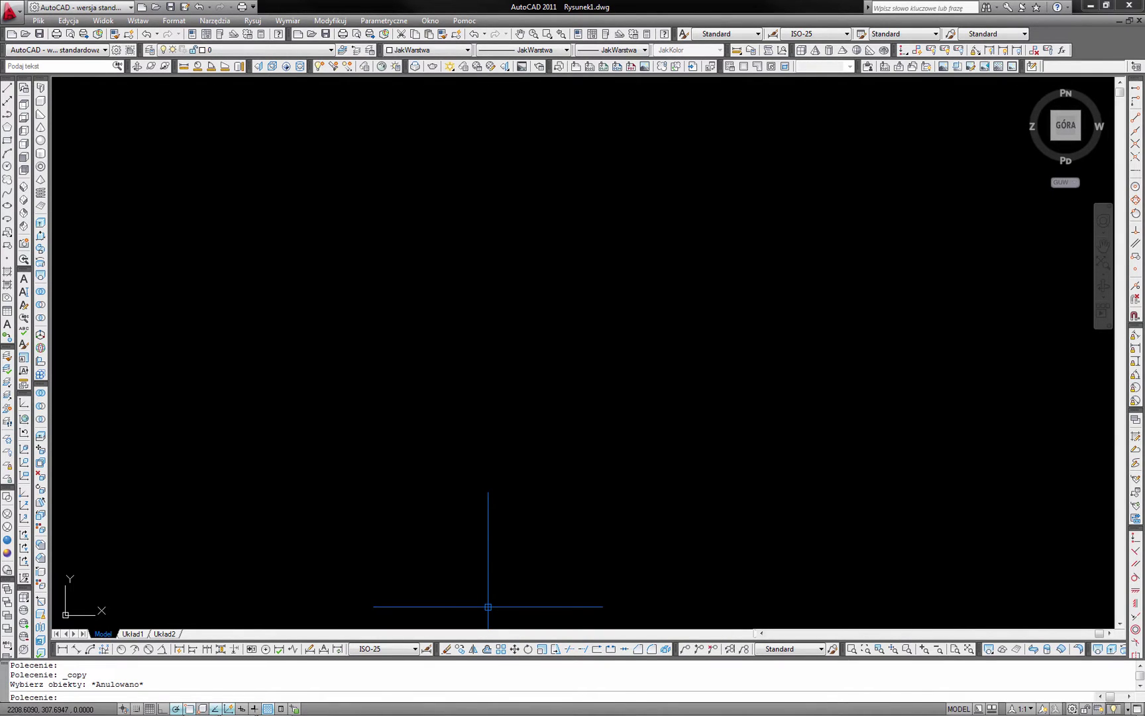
# Draw a closed tilted square as a four-corner polyline.
pyautogui.click(8, 114)
pyautogui.click(319, 309)
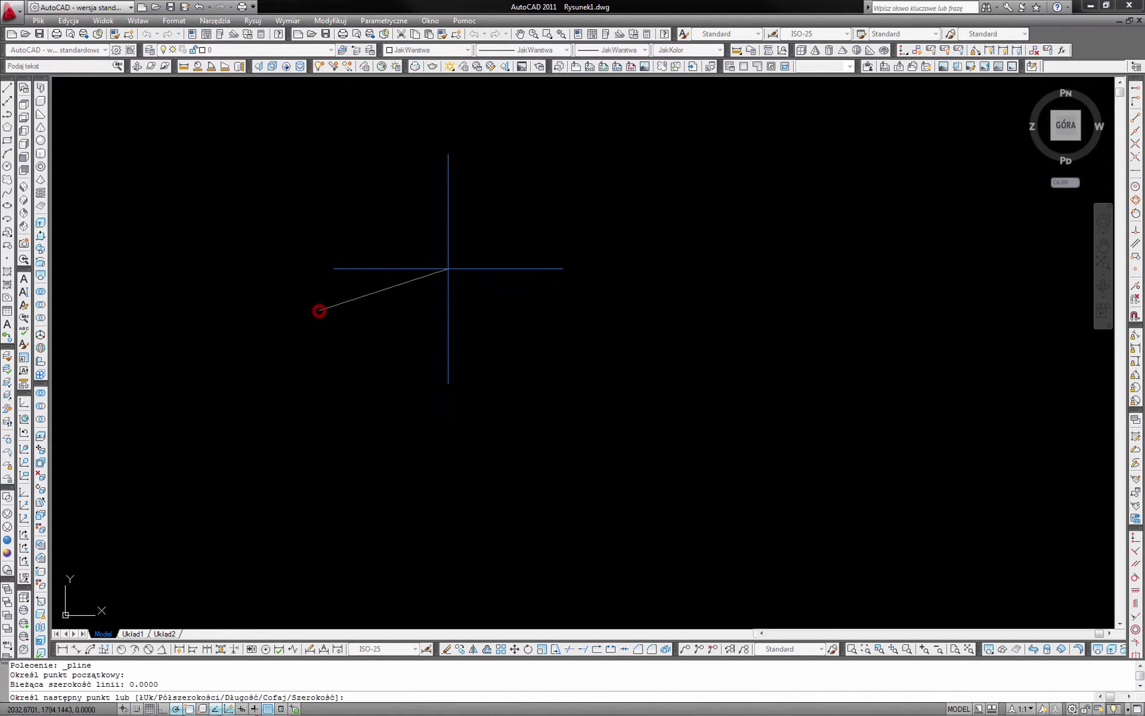
pyautogui.click(473, 265)
pyautogui.click(527, 393)
pyautogui.click(391, 464)
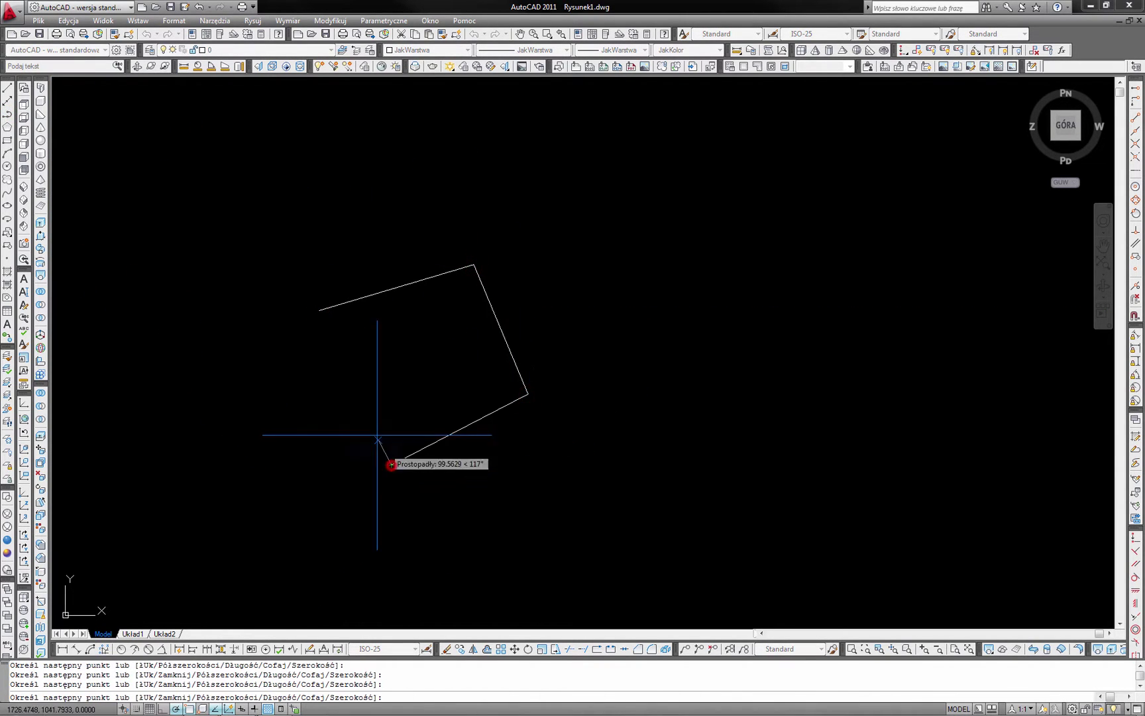
pyautogui.click(319, 310)
# Draw a closed triangle polyline to the right of the square.
pyautogui.press('Return')
pyautogui.press('Return')
pyautogui.click(623, 396)
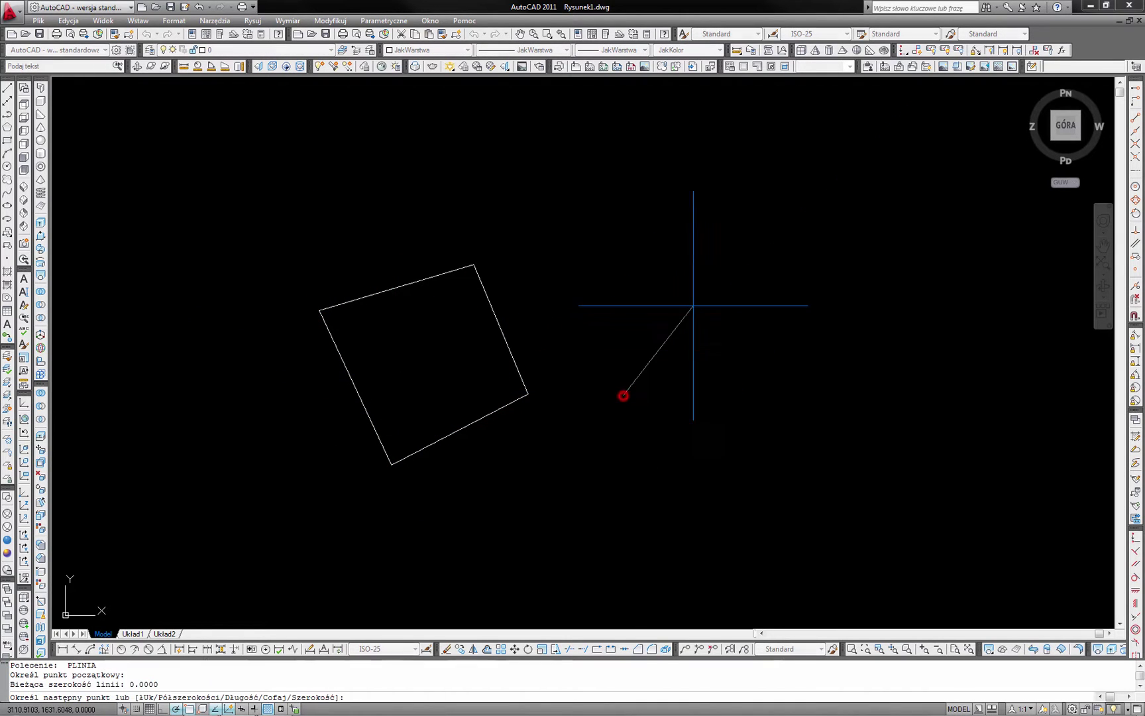
pyautogui.click(795, 437)
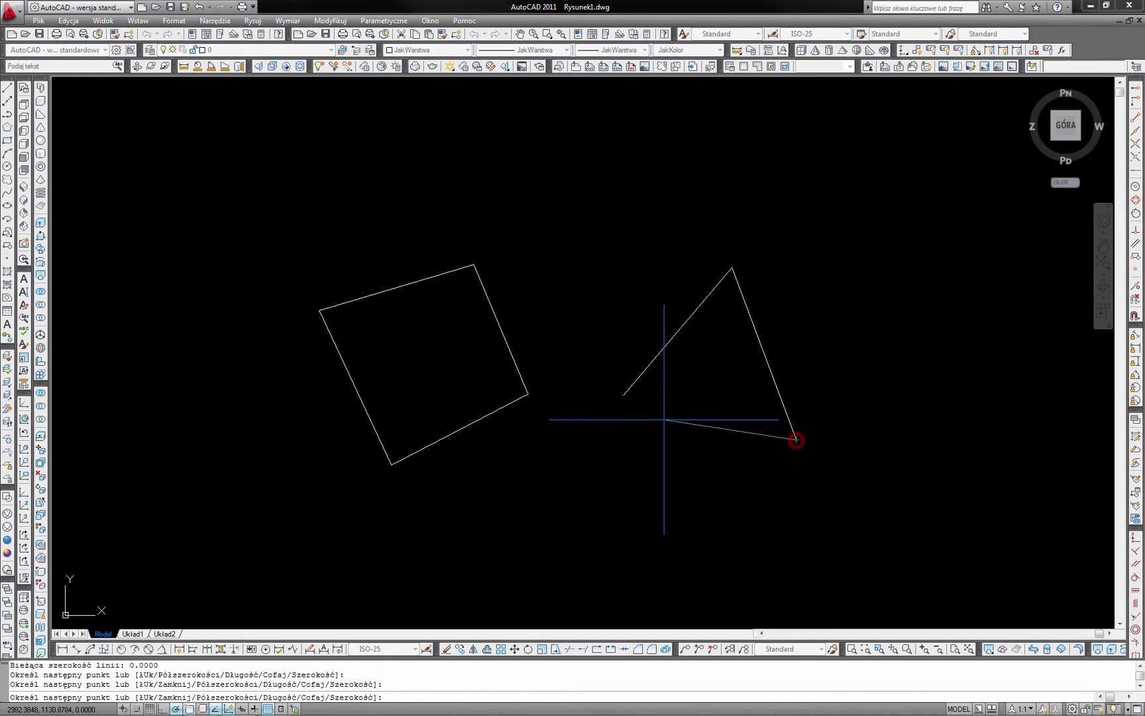
pyautogui.click(623, 396)
pyautogui.press('Return')
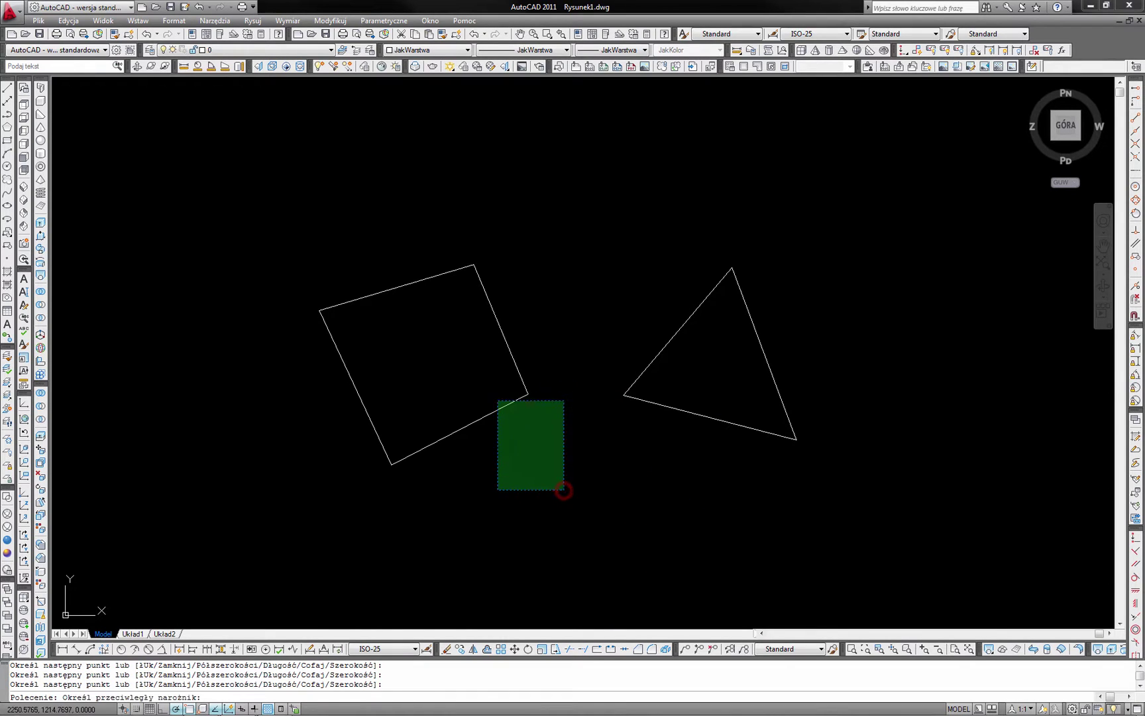
# Copy the tilted square to the upper right, upper left, lower left, below, and far right.
pyautogui.click(459, 371)
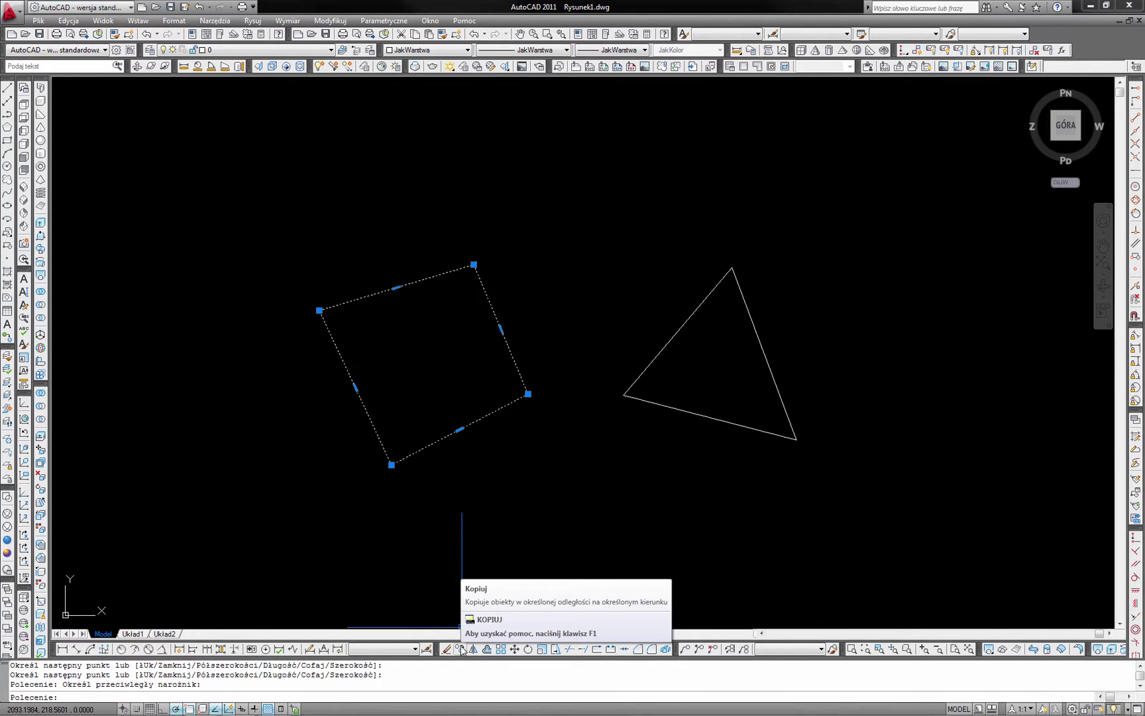
pyautogui.moveTo(460, 648)
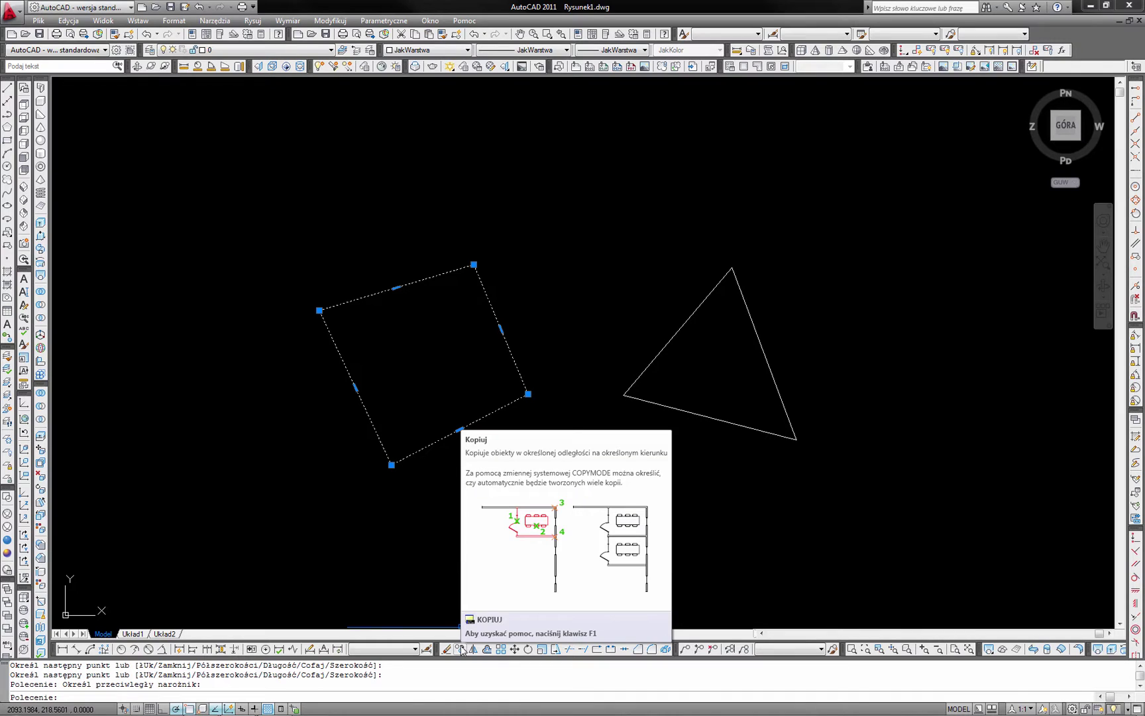
pyautogui.click(462, 650)
pyautogui.click(432, 366)
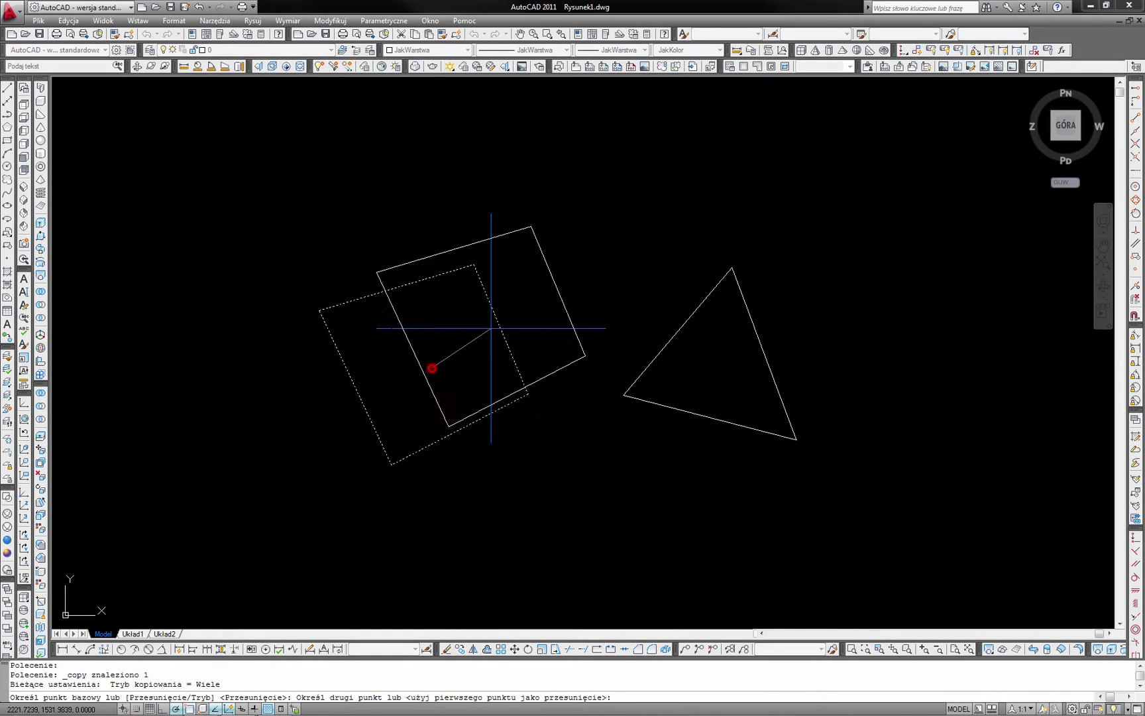
pyautogui.click(632, 187)
pyautogui.click(278, 196)
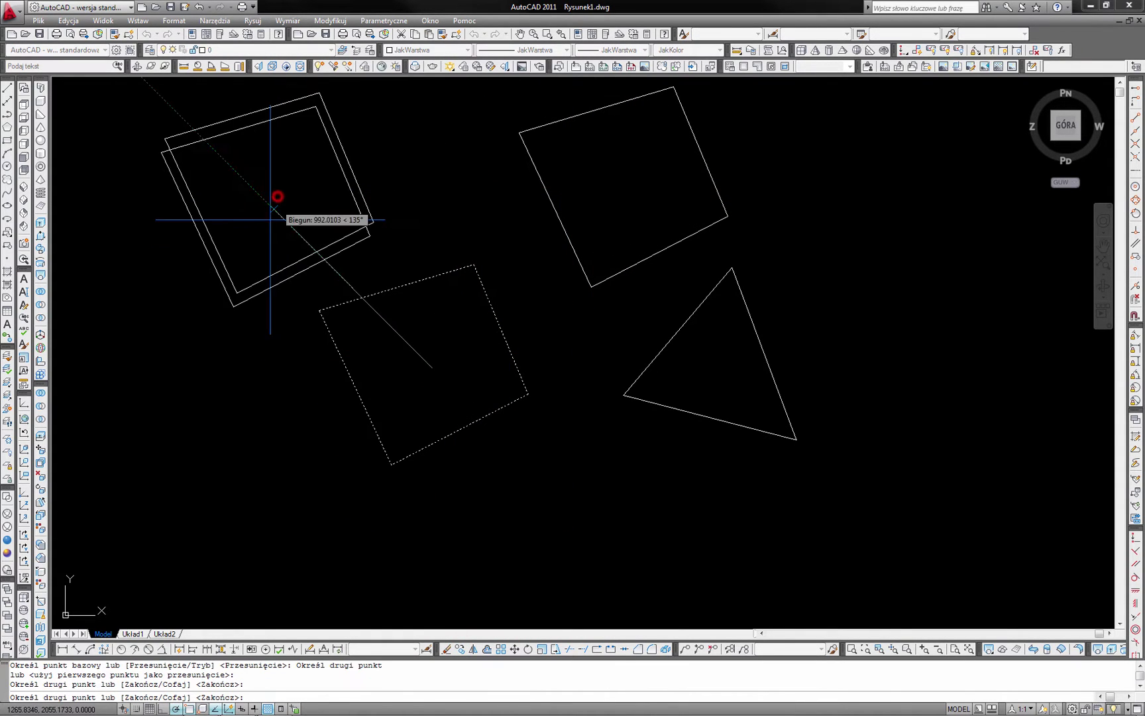
pyautogui.click(260, 491)
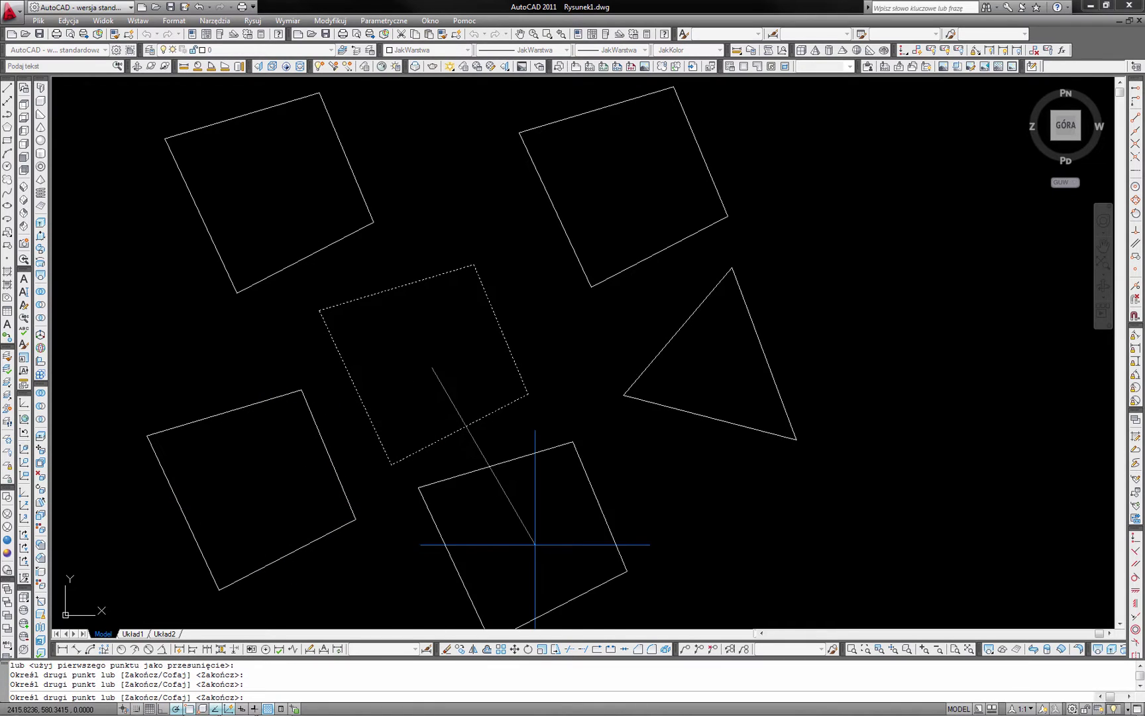
pyautogui.click(629, 529)
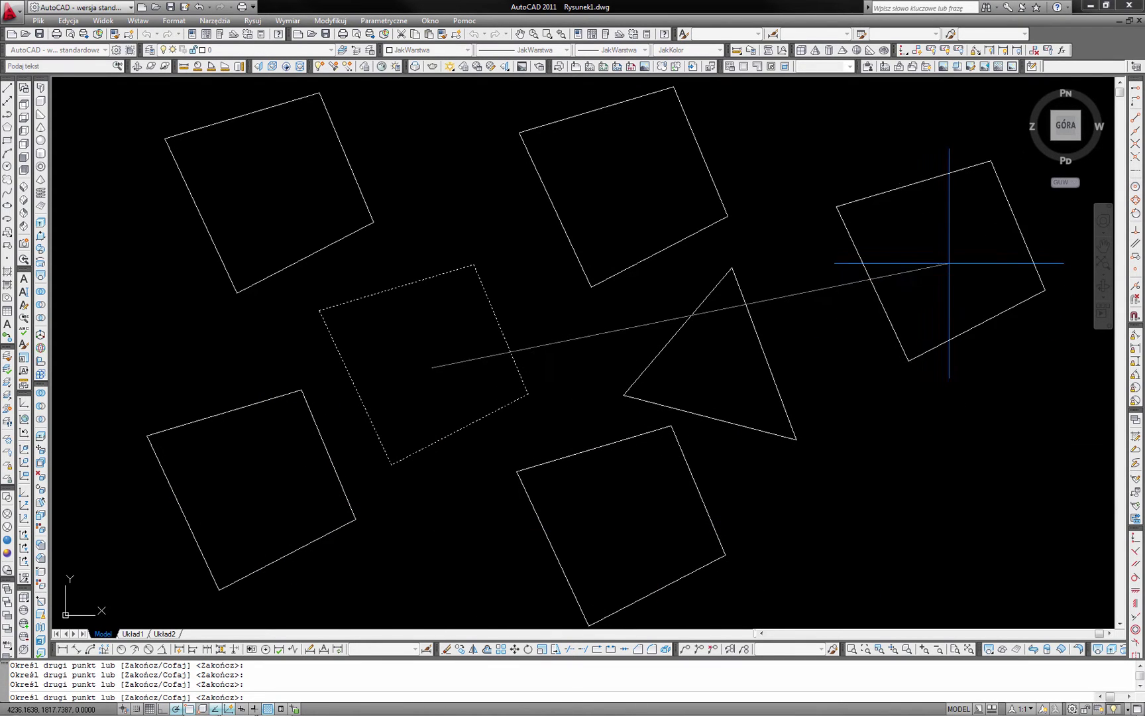
pyautogui.click(951, 249)
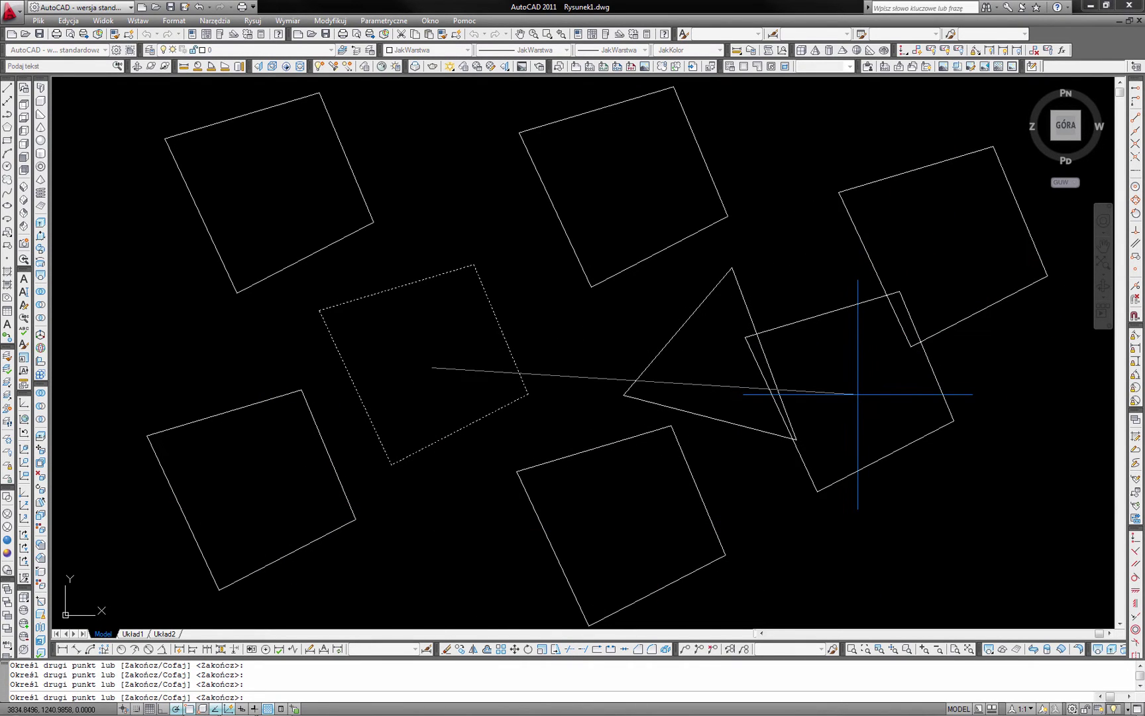
pyautogui.press('Return')
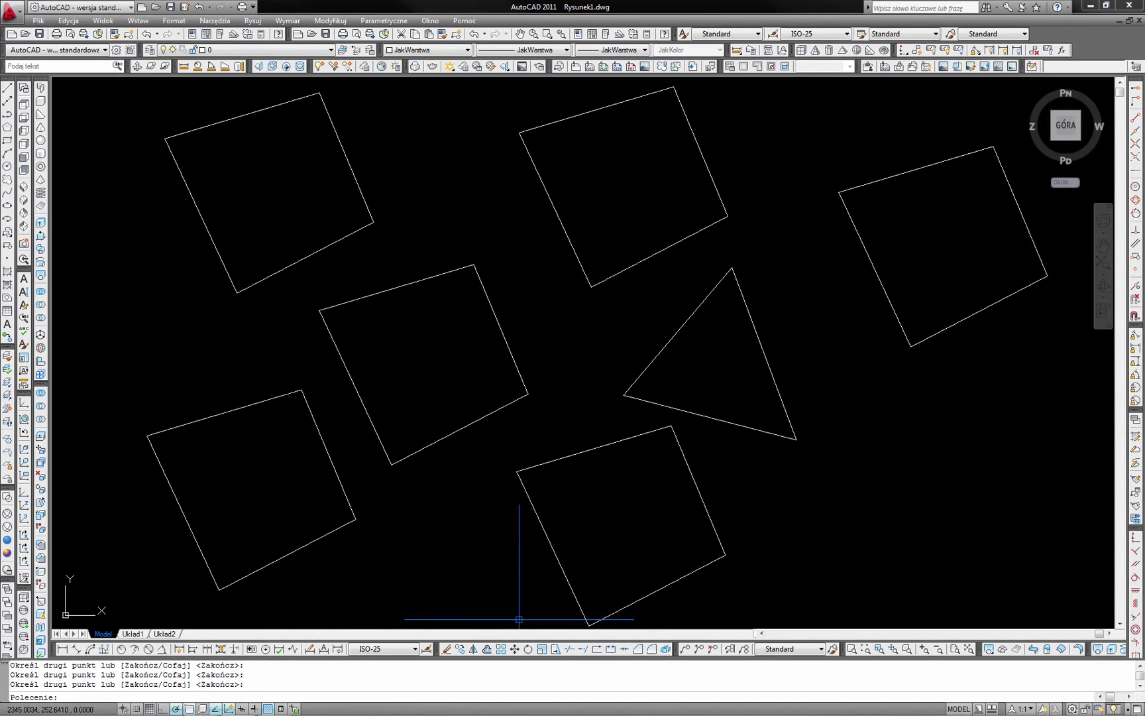
# Mirror the central square across an axis through it, erasing the source square.
pyautogui.click(474, 649)
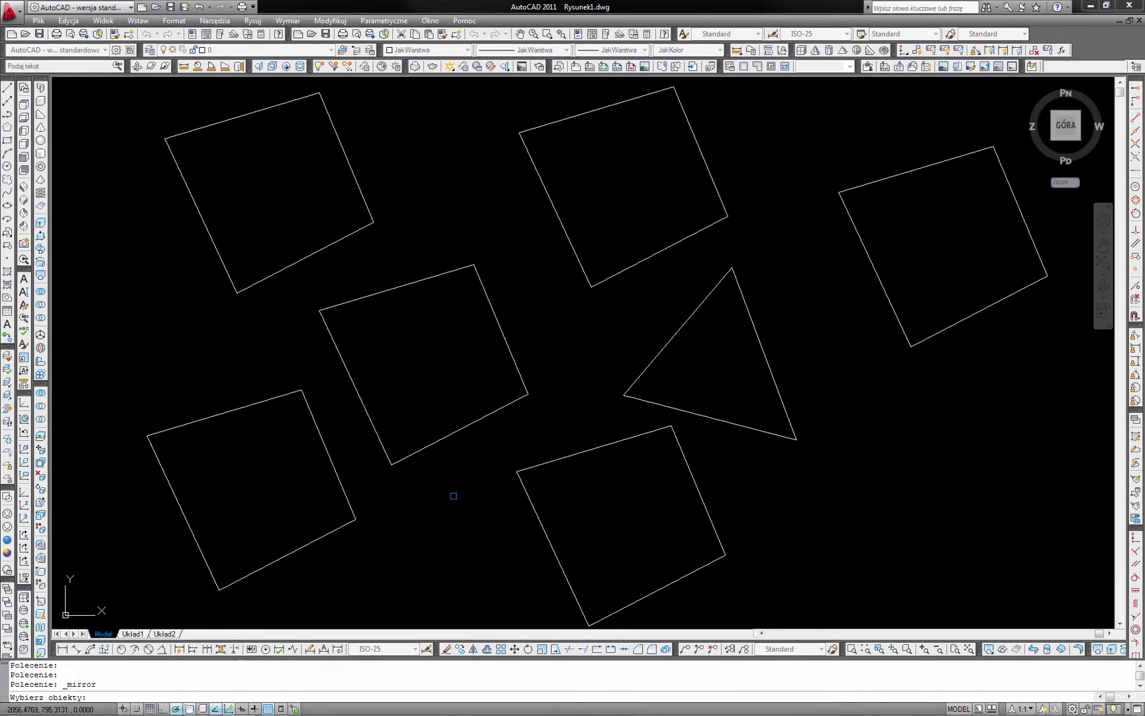
pyautogui.click(447, 436)
pyautogui.press('Return')
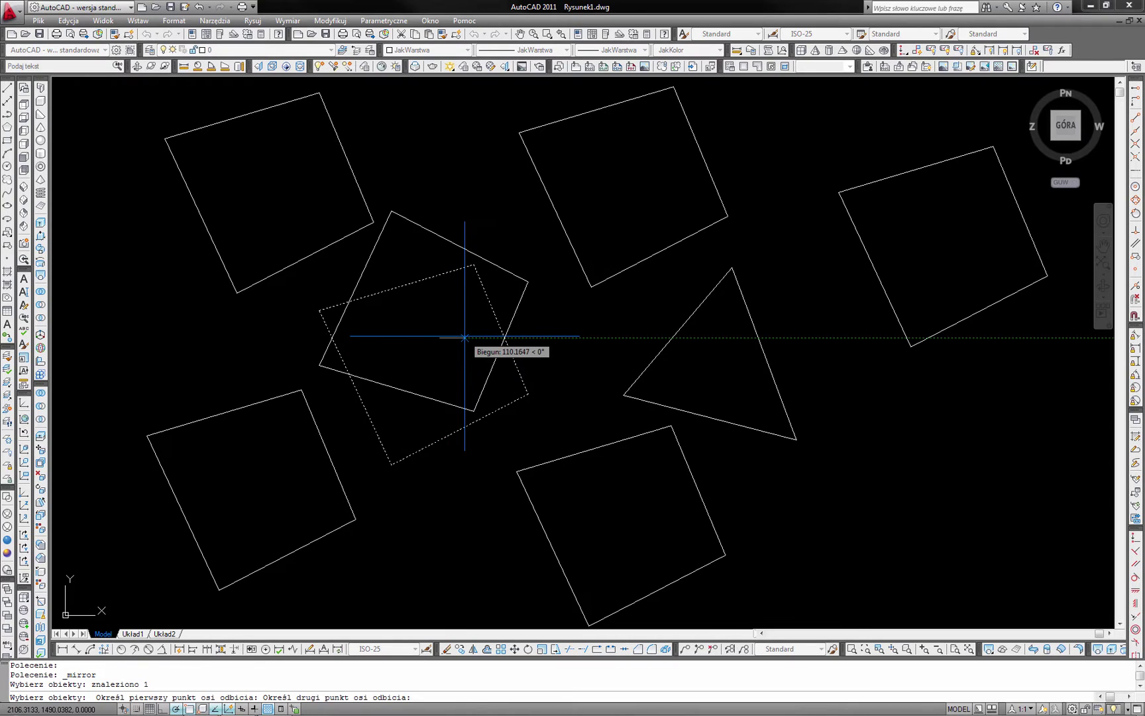
pyautogui.click(440, 360)
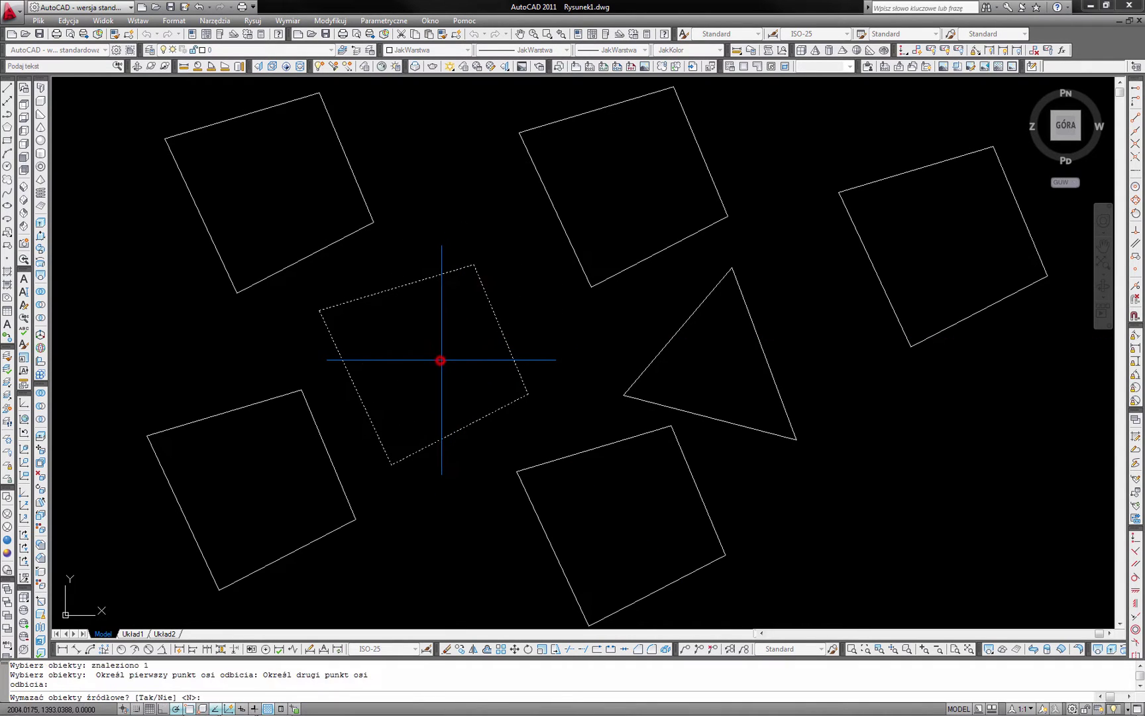
pyautogui.rightClick(443, 359)
pyautogui.click(472, 402)
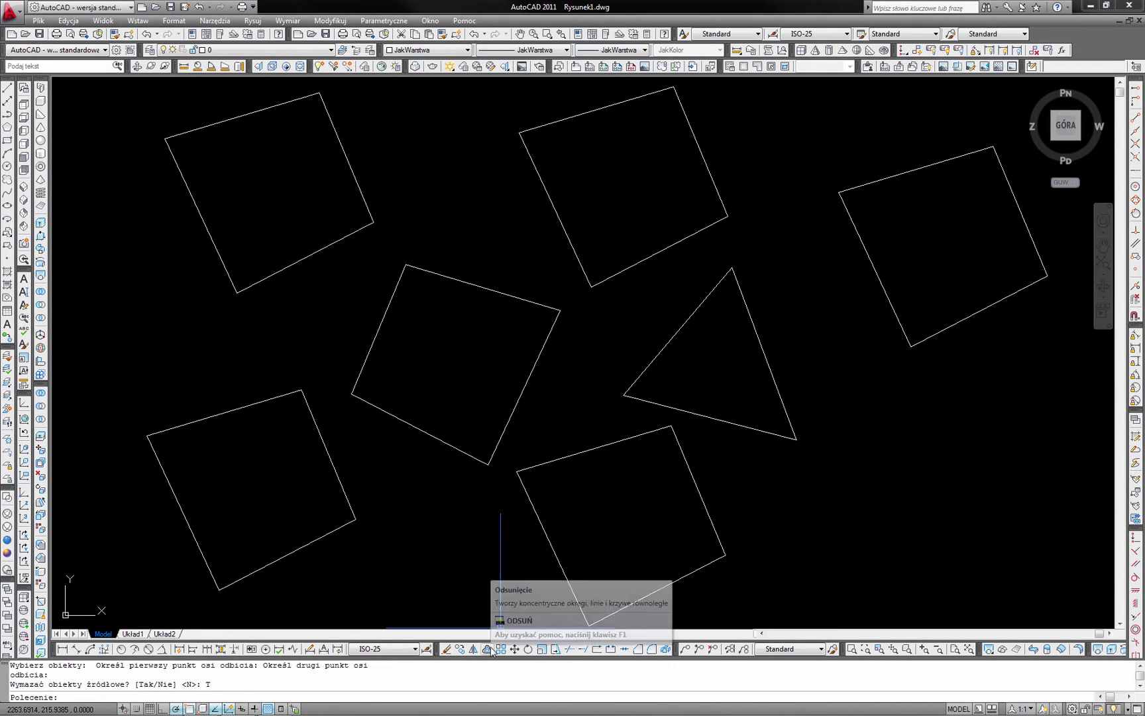
pyautogui.moveTo(488, 649)
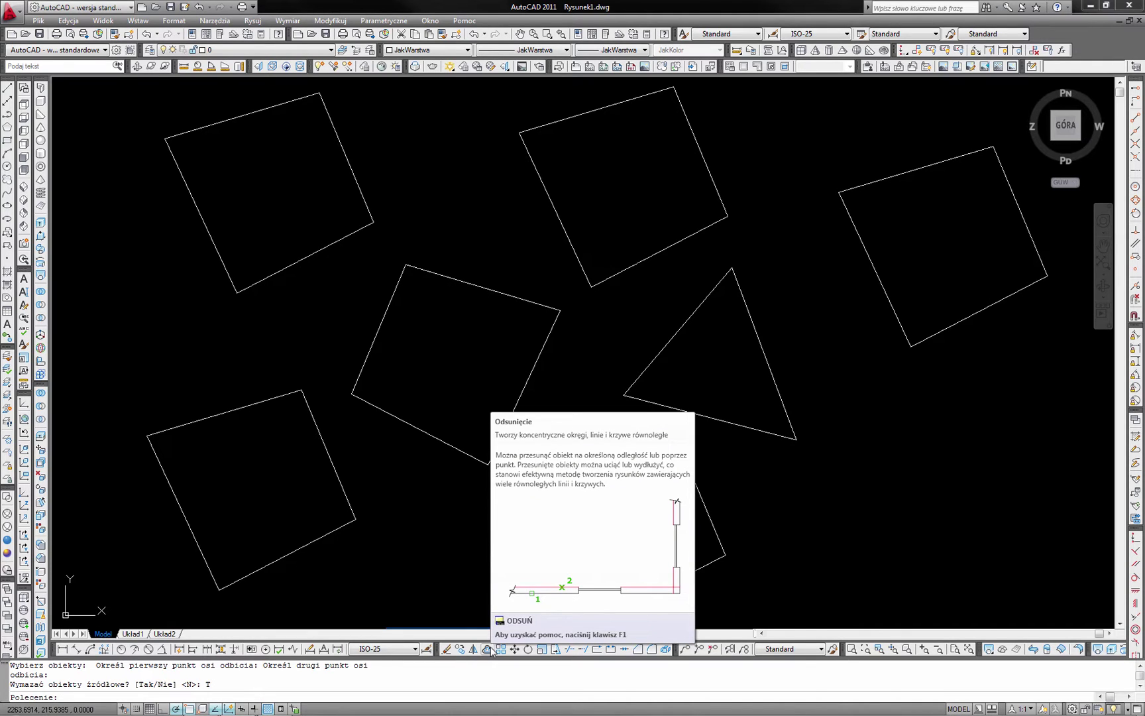
# Offset the central square's outline at distance 5 to create the first parallel outlines.
pyautogui.click(488, 650)
pyautogui.write('5')
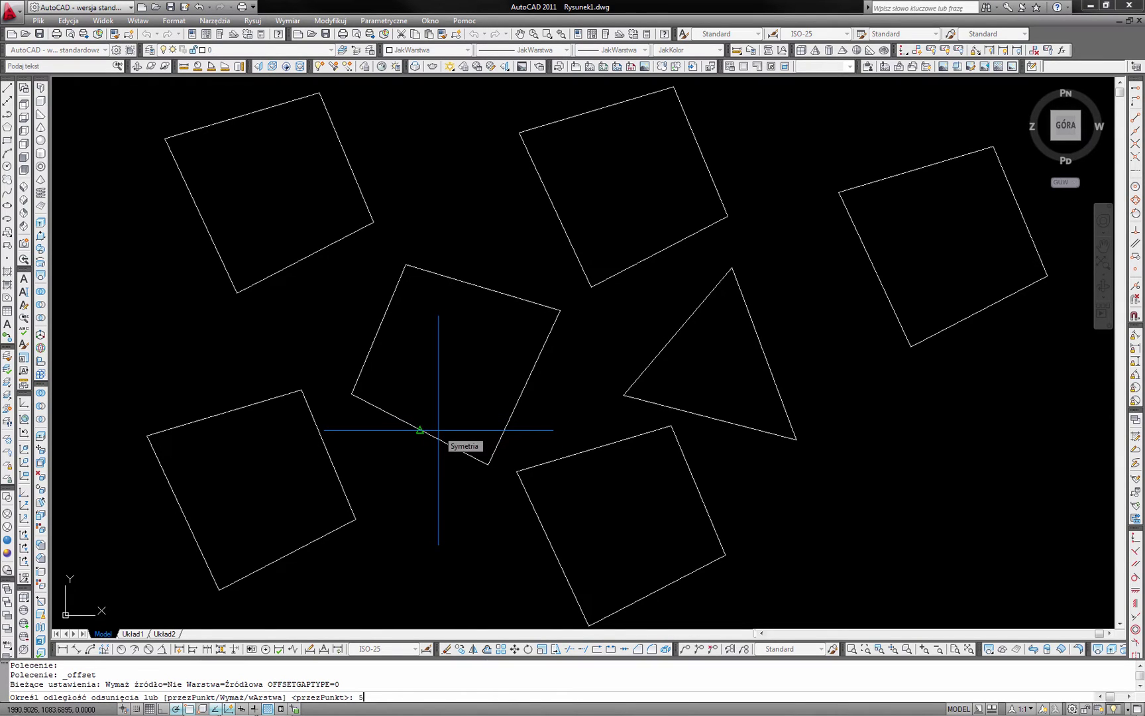
pyautogui.press('Return')
pyautogui.click(435, 434)
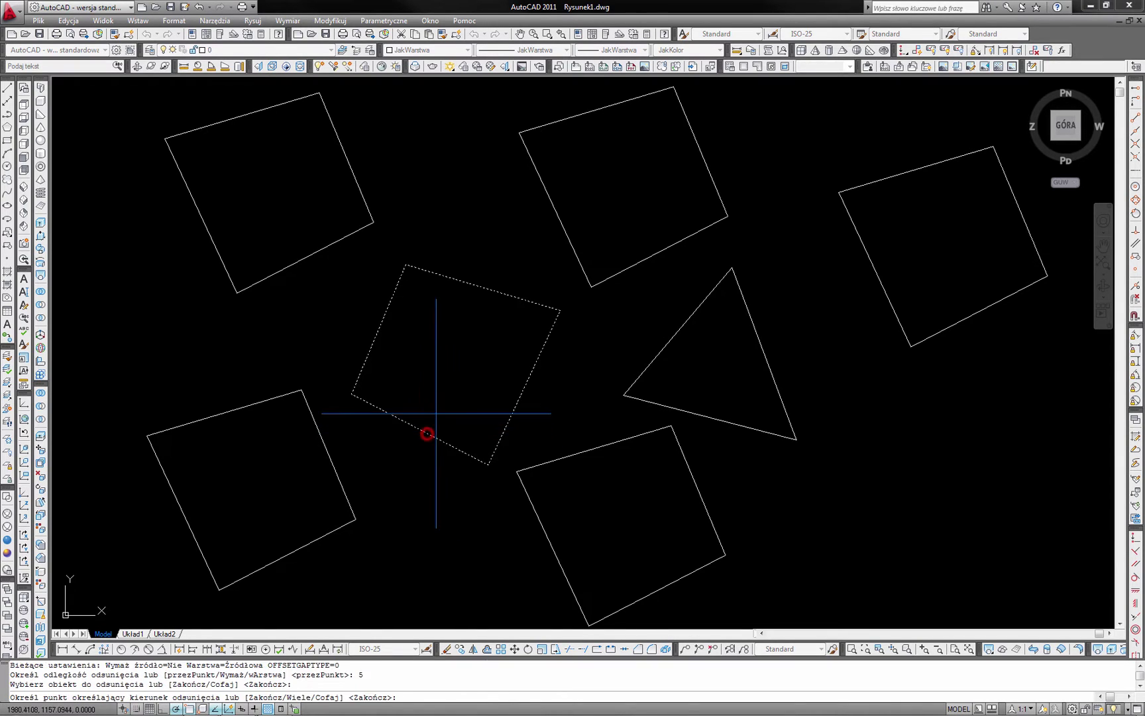
pyautogui.click(439, 396)
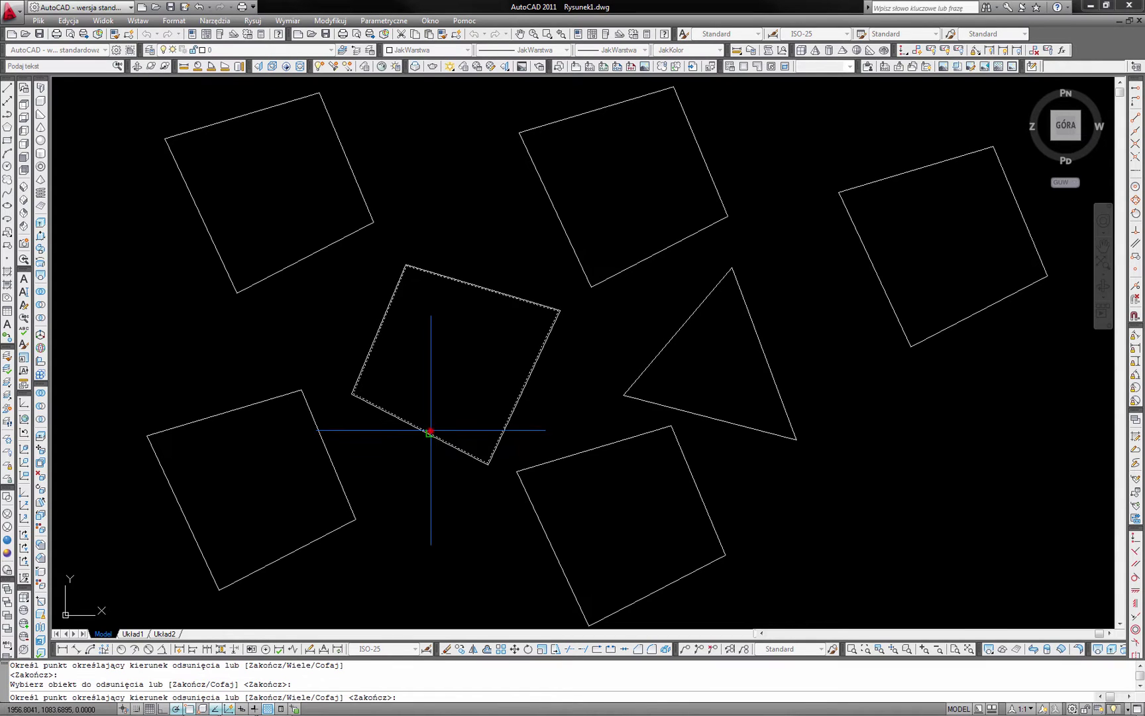
pyautogui.click(437, 434)
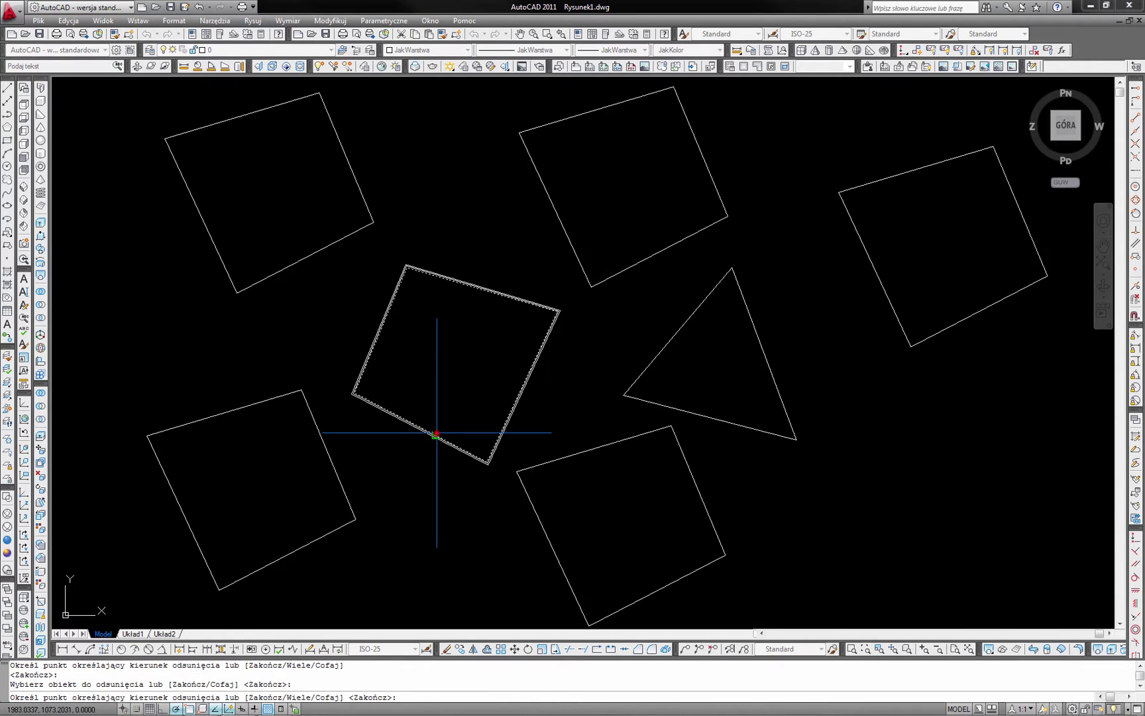
pyautogui.click(442, 409)
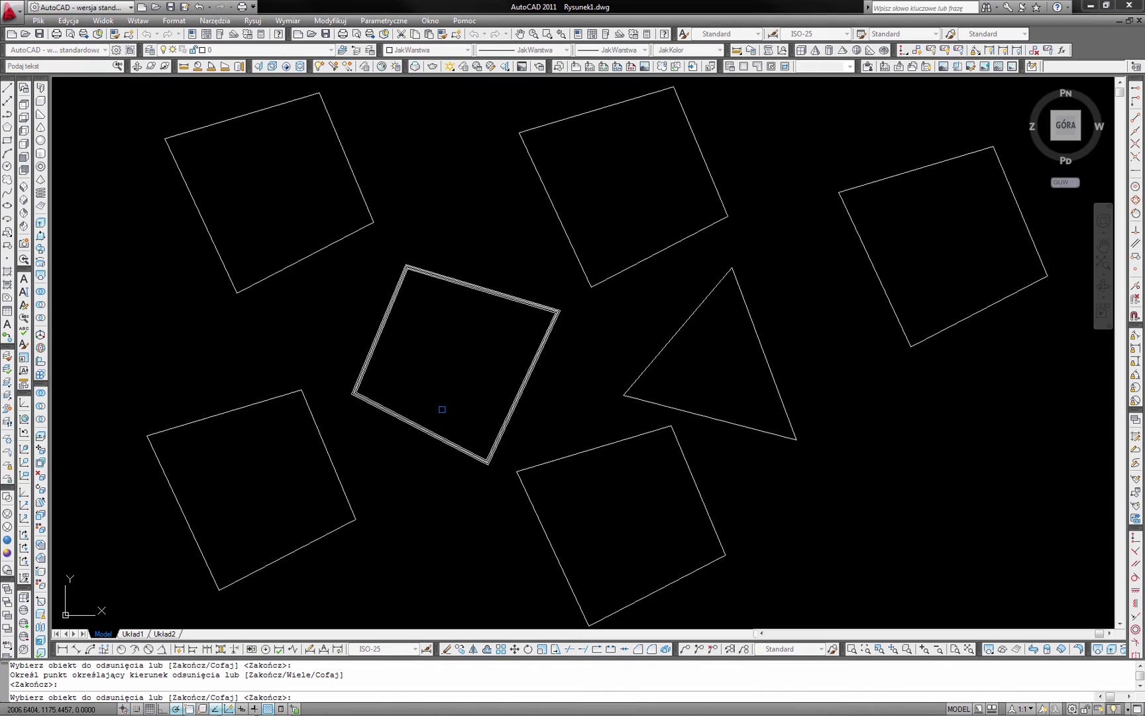
# Add further 5-unit offset outlines around the outermost one to thicken the frame.
pyautogui.scroll(2, 442, 409)
pyautogui.scroll(6, 428, 438)
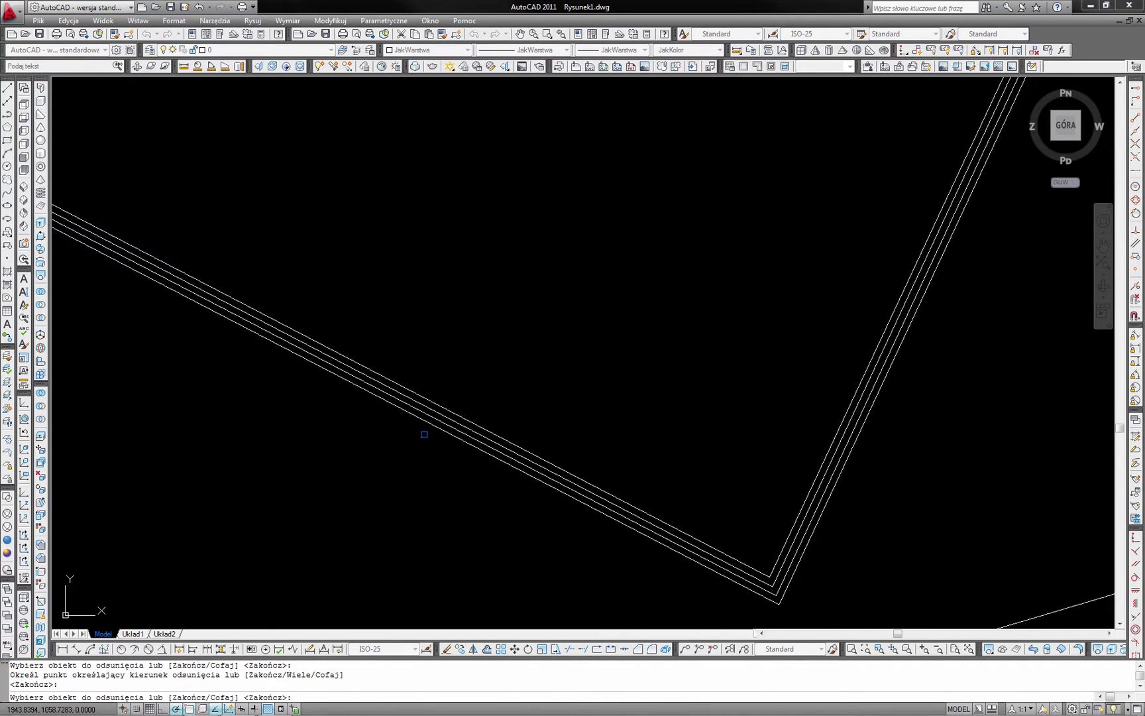
pyautogui.click(434, 403)
pyautogui.click(443, 368)
pyautogui.click(440, 396)
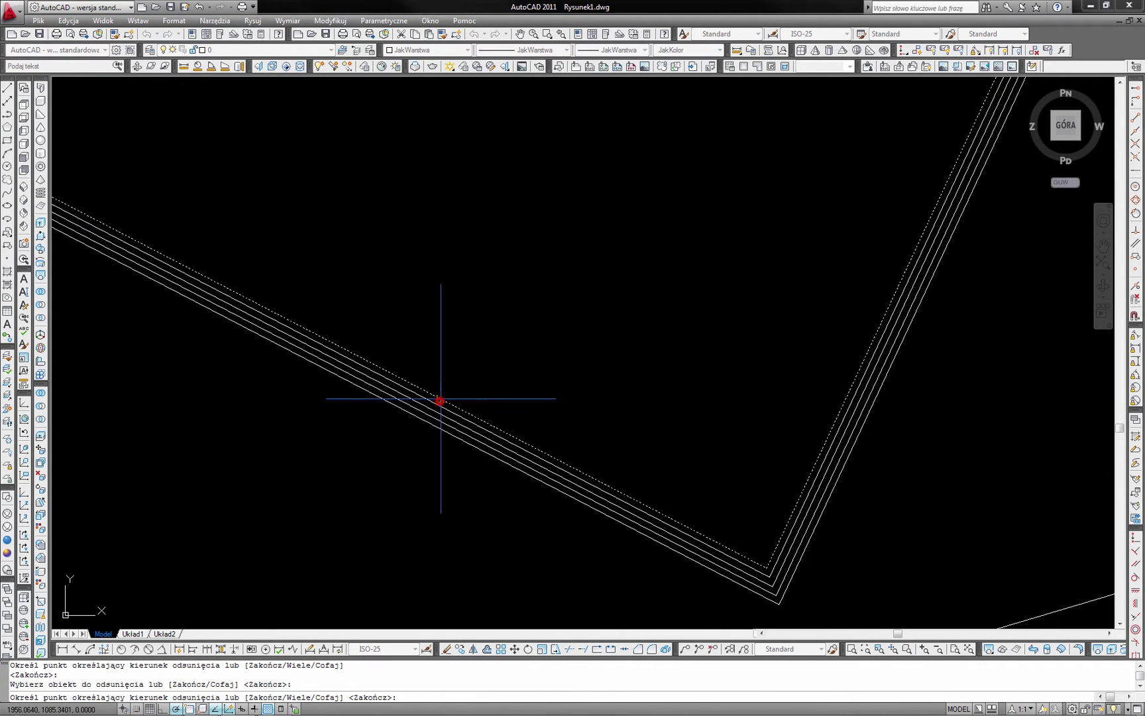
pyautogui.click(462, 366)
pyautogui.scroll(-8, 464, 367)
pyautogui.moveTo(483, 347); pyautogui.dragTo(471, 382, button='middle')
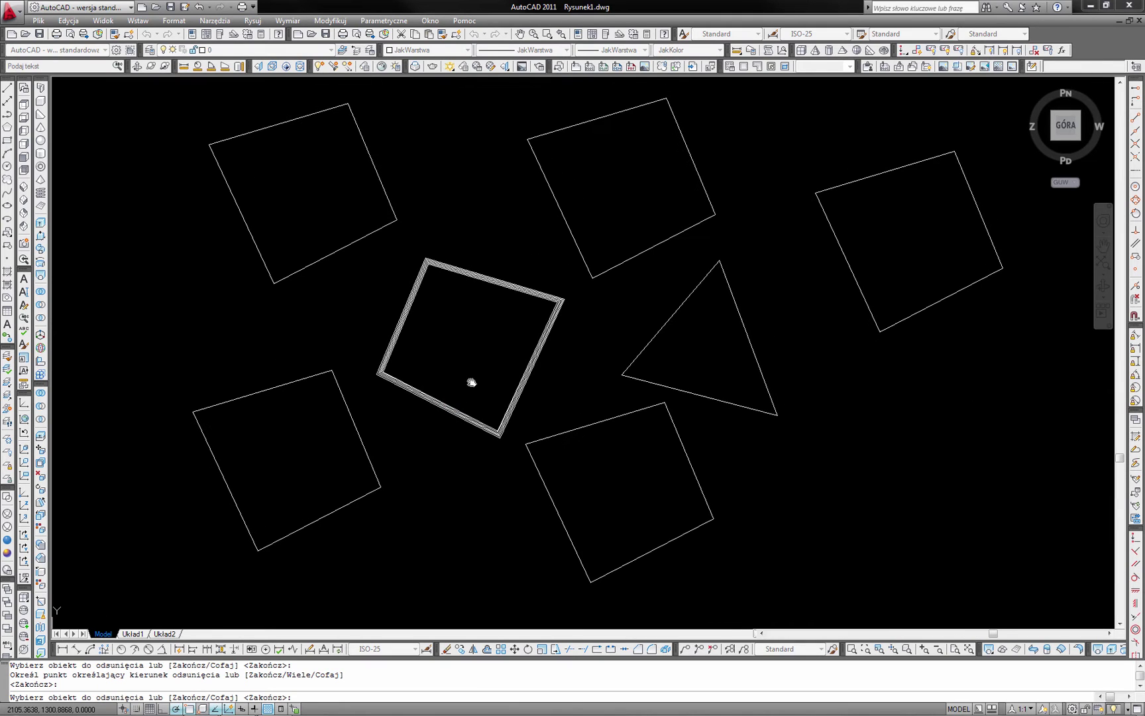
pyautogui.press('Return')
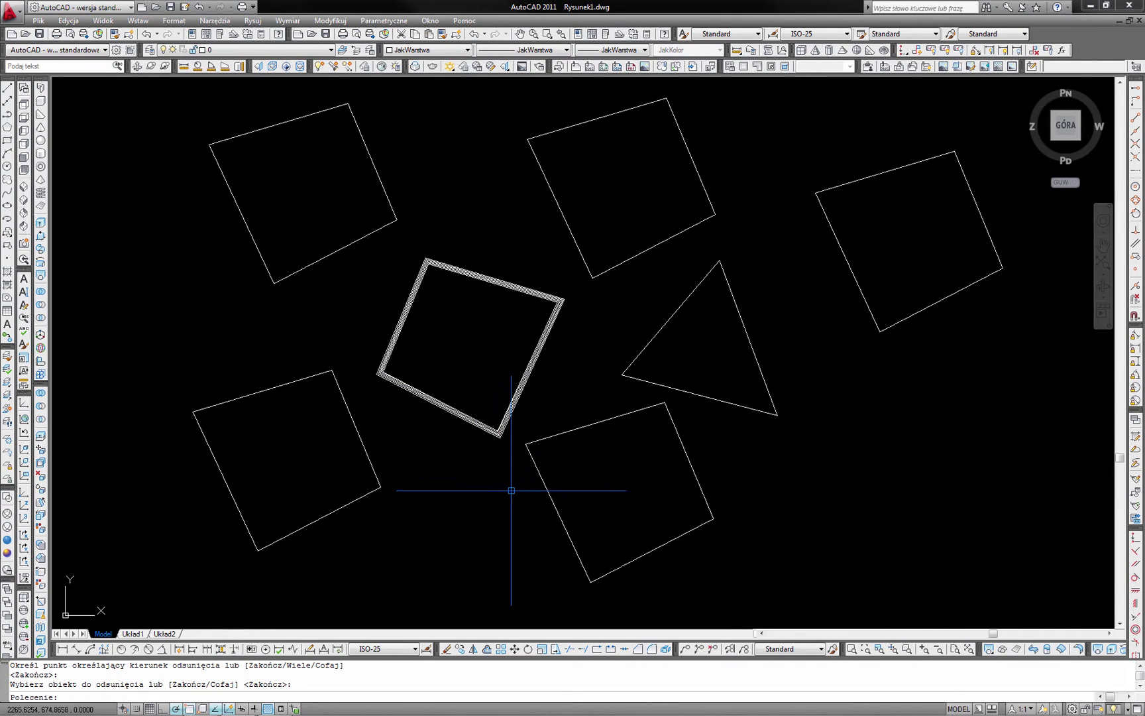
# Move the multi-outlined square frame from the centre to the lower right, below the triangle.
pyautogui.click(518, 649)
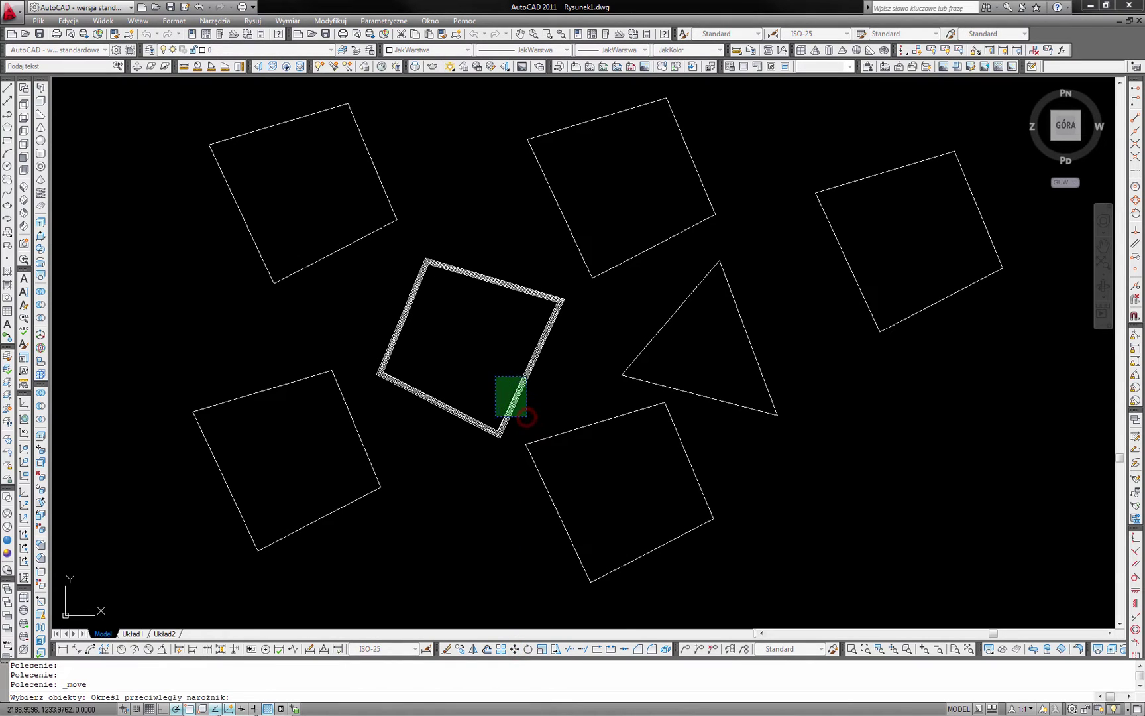
pyautogui.click(495, 377)
pyautogui.press('Return')
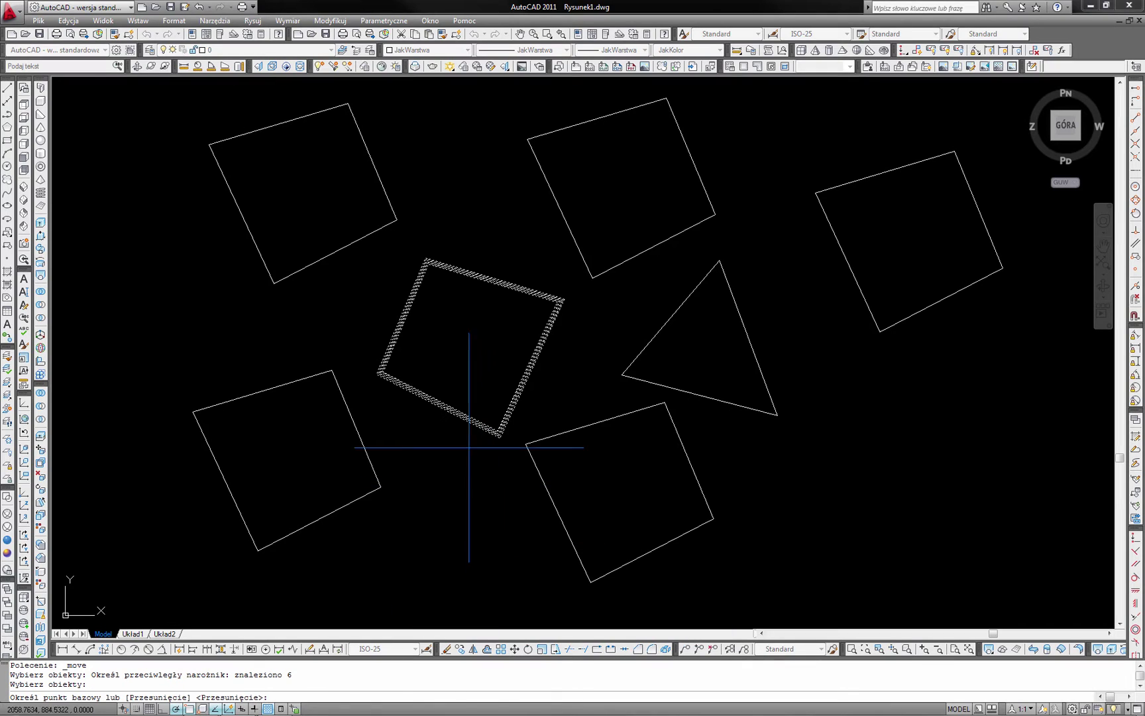
pyautogui.click(459, 352)
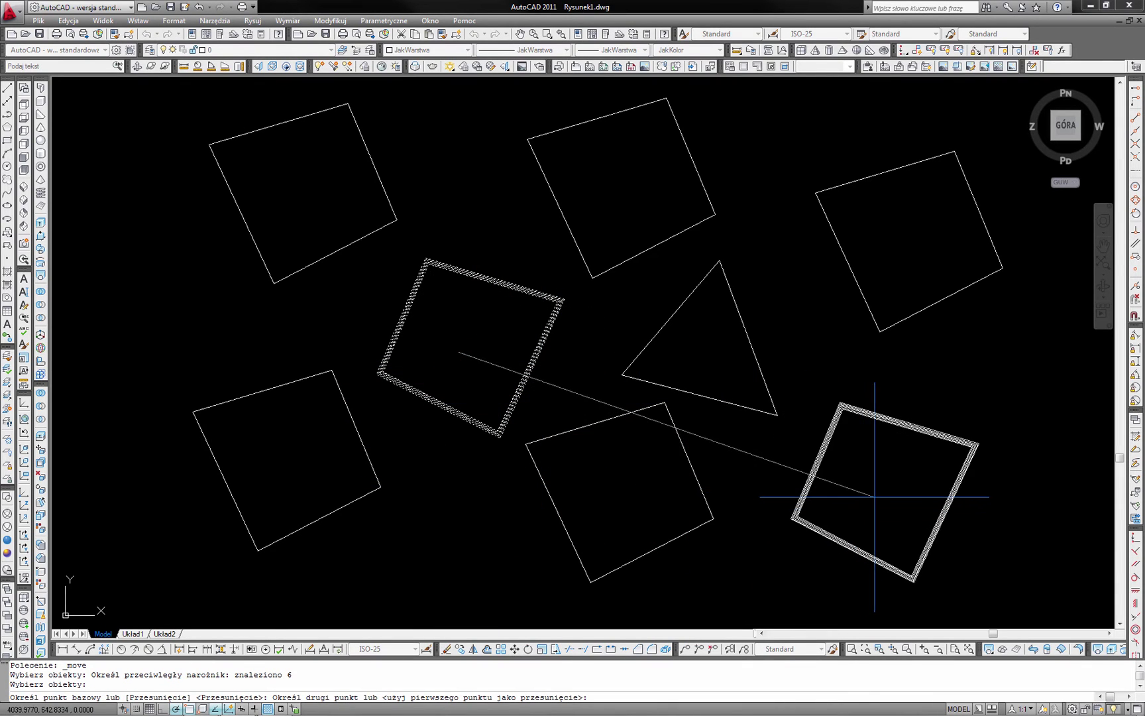
pyautogui.click(892, 492)
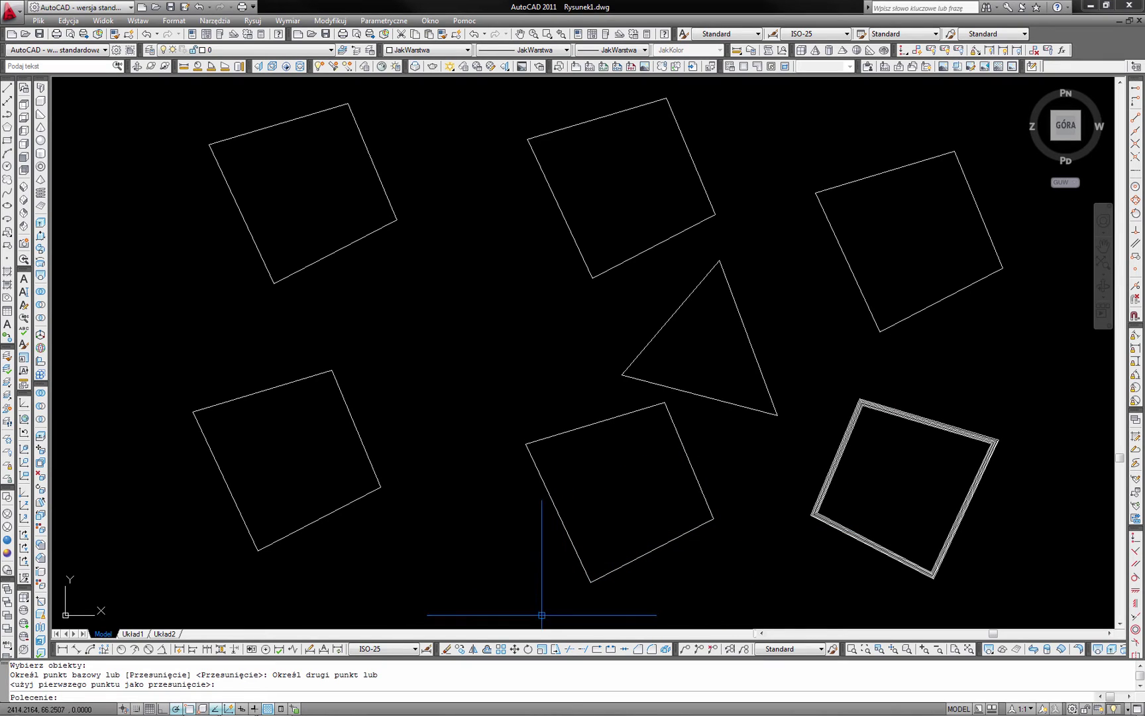
# Rotate the window-selected offset square frame about its centre to a new tilt.
pyautogui.click(529, 648)
pyautogui.click(865, 496)
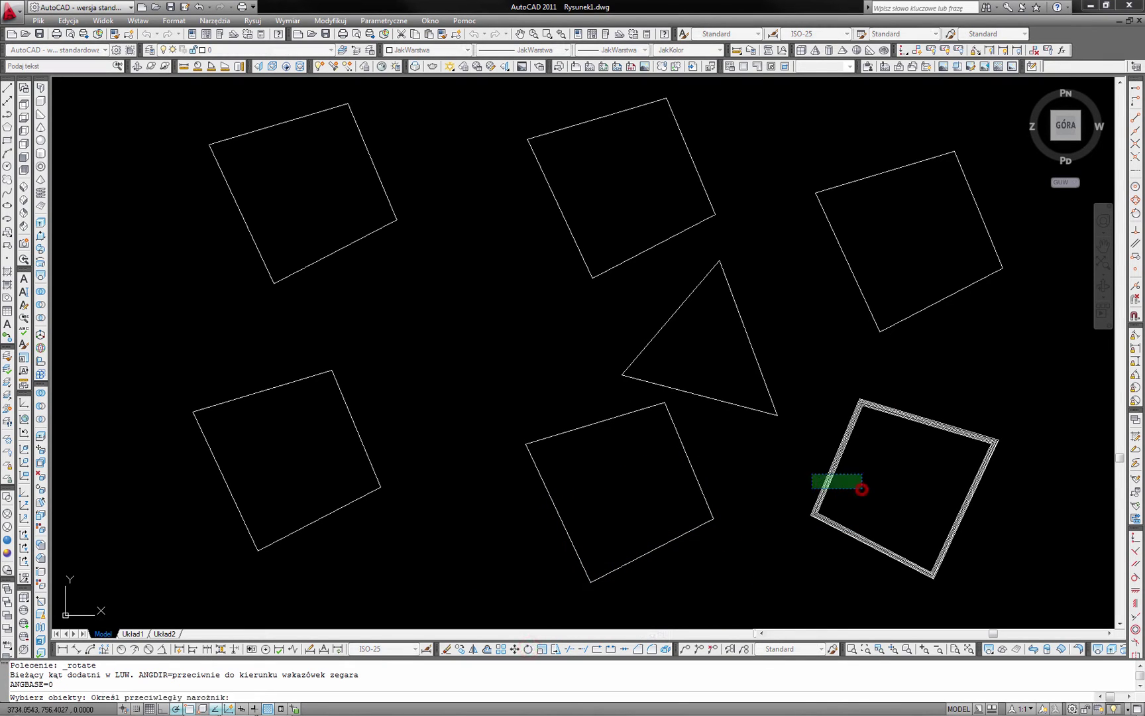
pyautogui.click(797, 468)
pyautogui.press('Return')
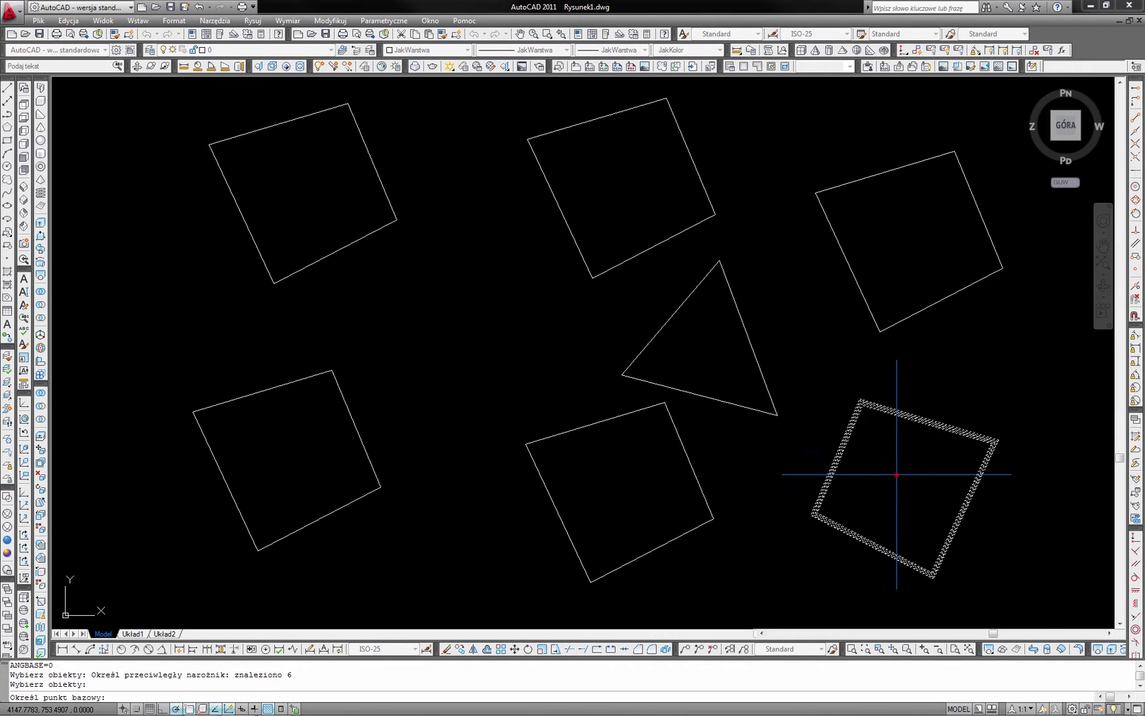
pyautogui.click(896, 474)
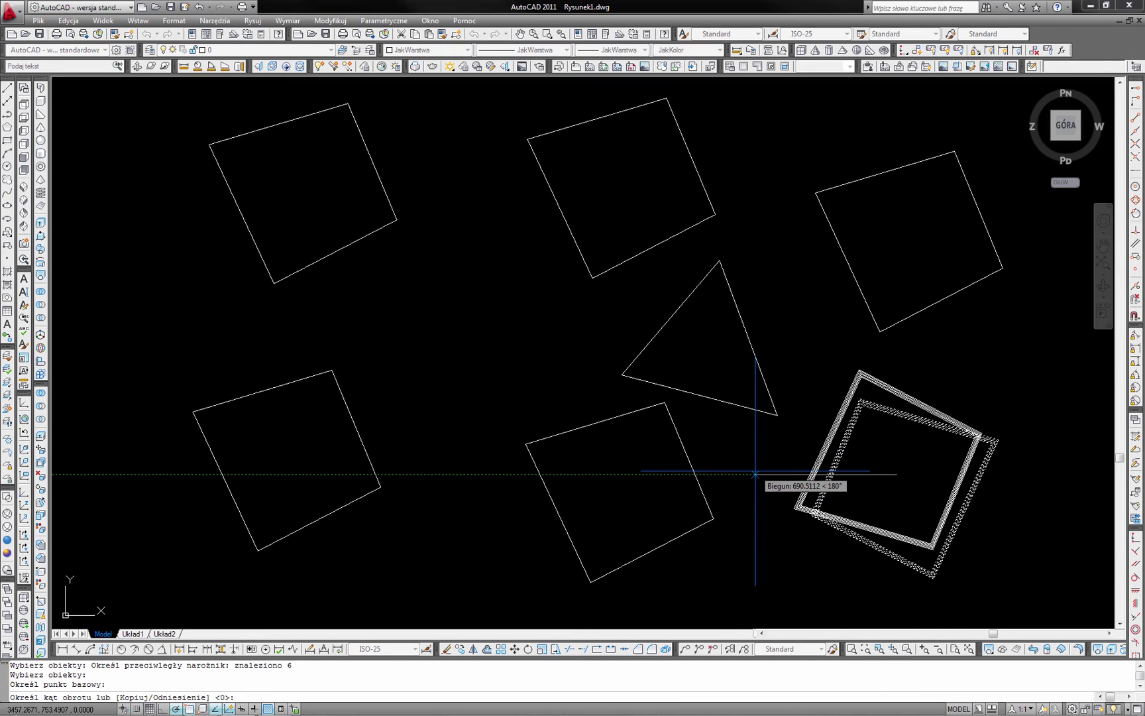
pyautogui.click(755, 474)
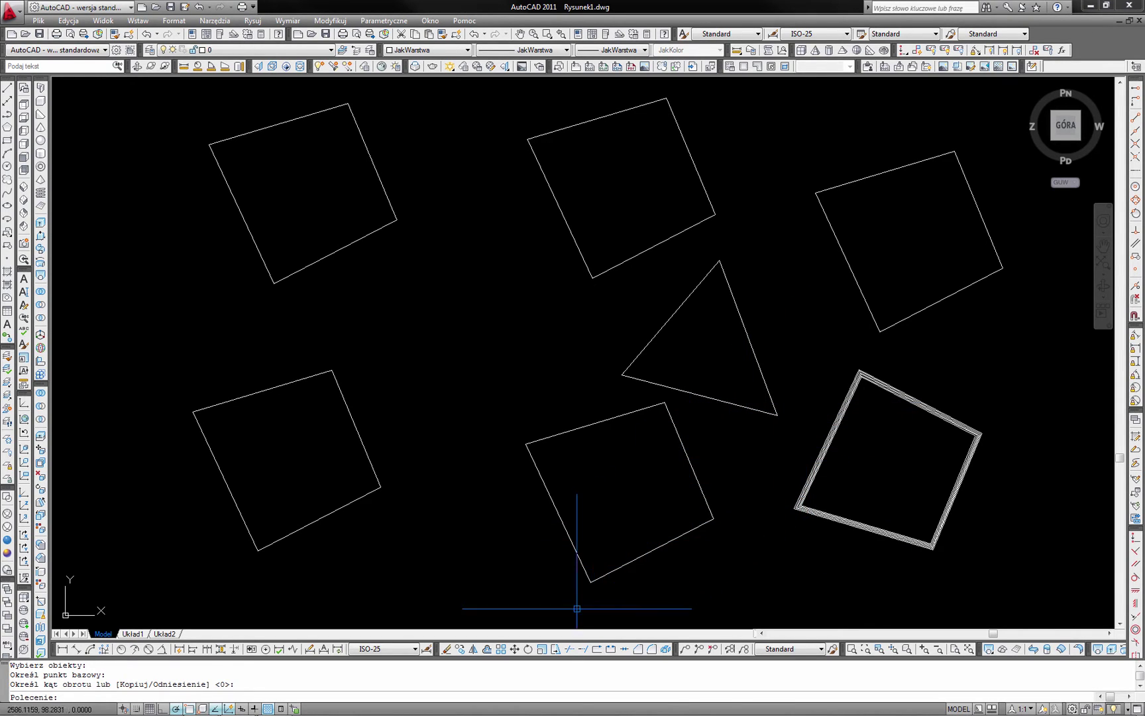
# Scale the offset square frame by a factor of 0.5 about its centre.
pyautogui.click(544, 648)
pyautogui.click(889, 458)
pyautogui.click(812, 428)
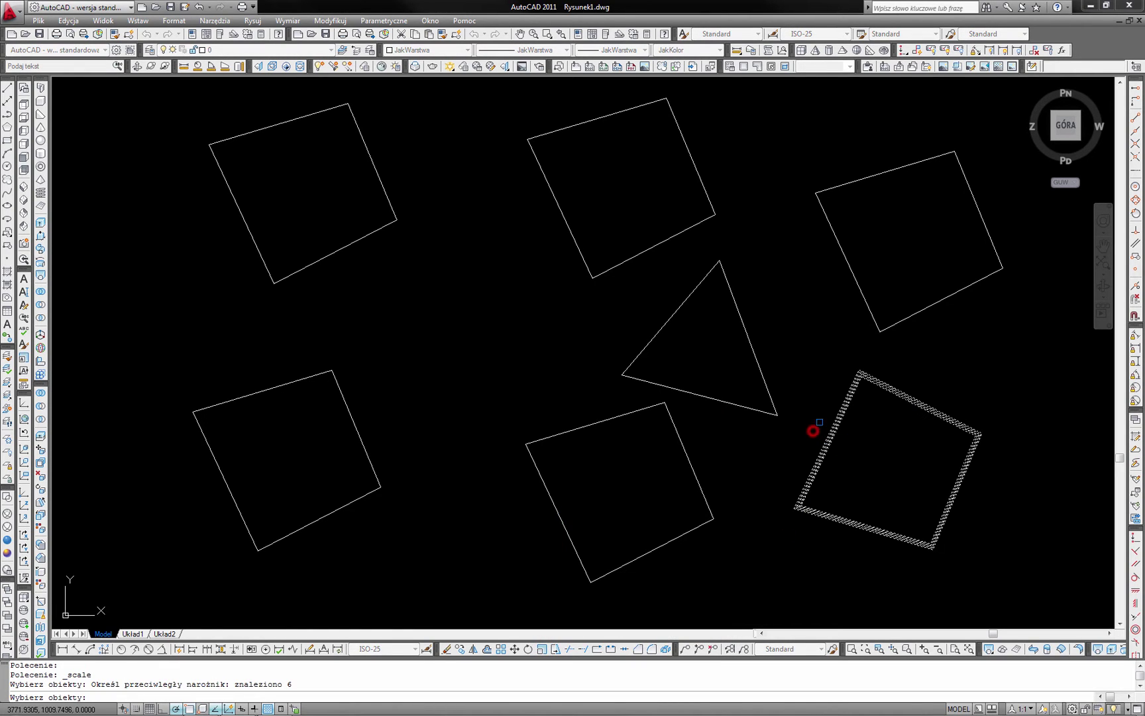
pyautogui.press('Return')
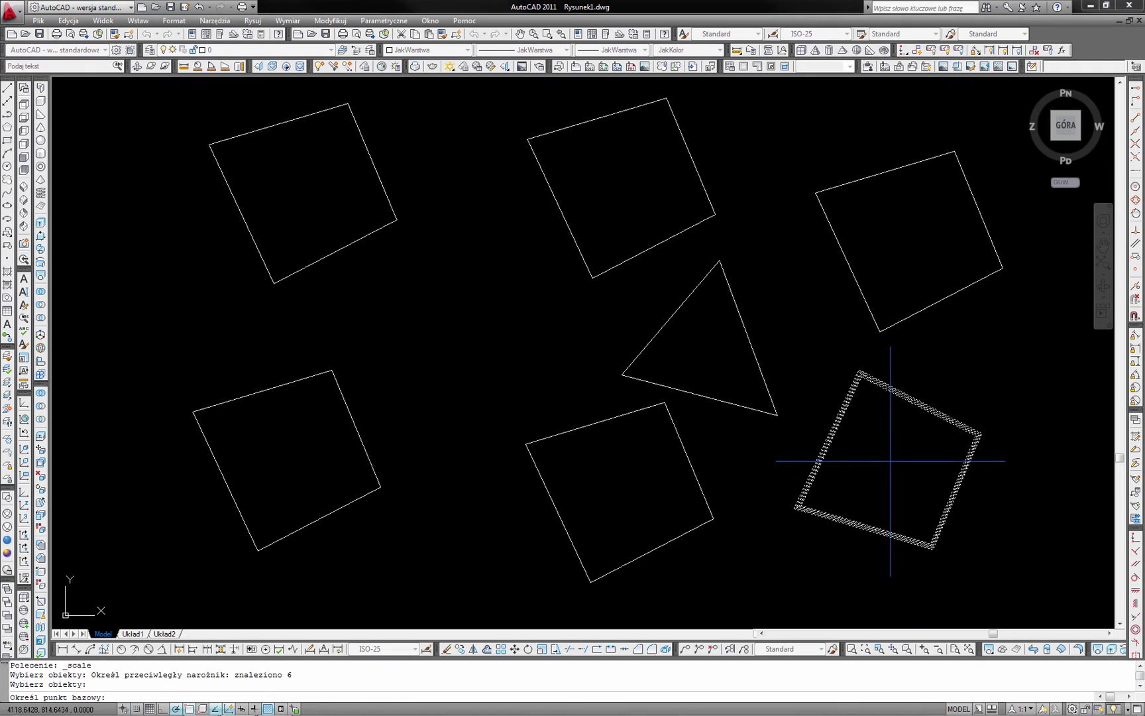
pyautogui.click(890, 459)
pyautogui.write('.5')
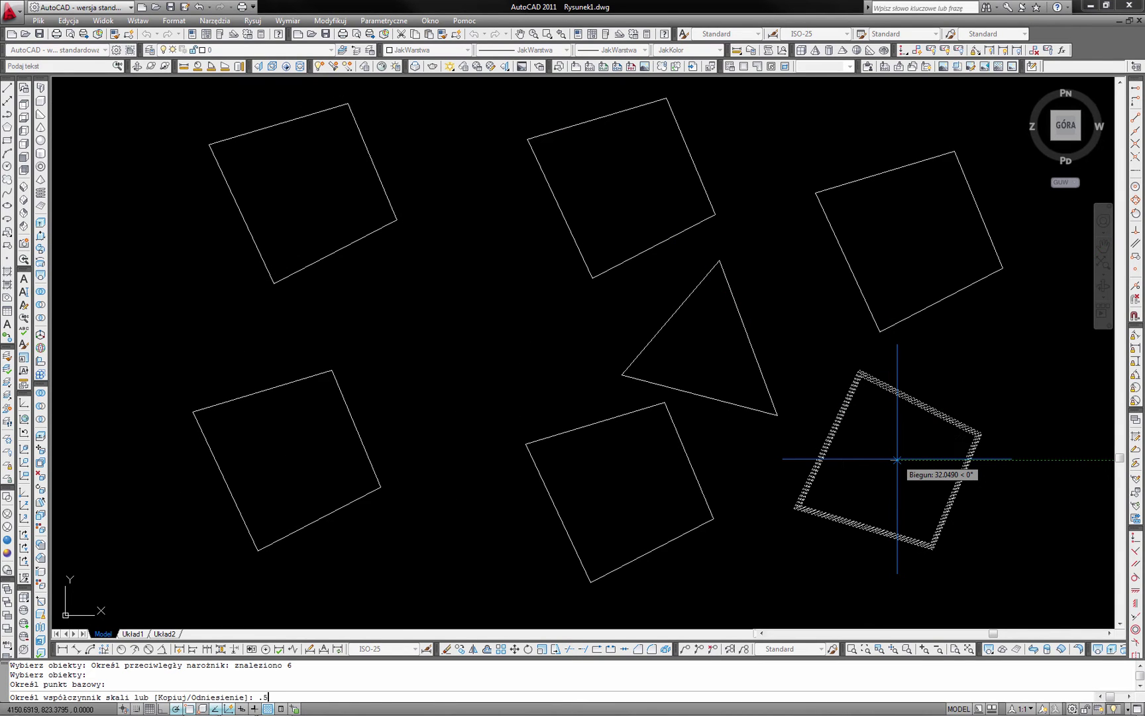
pyautogui.press('Return')
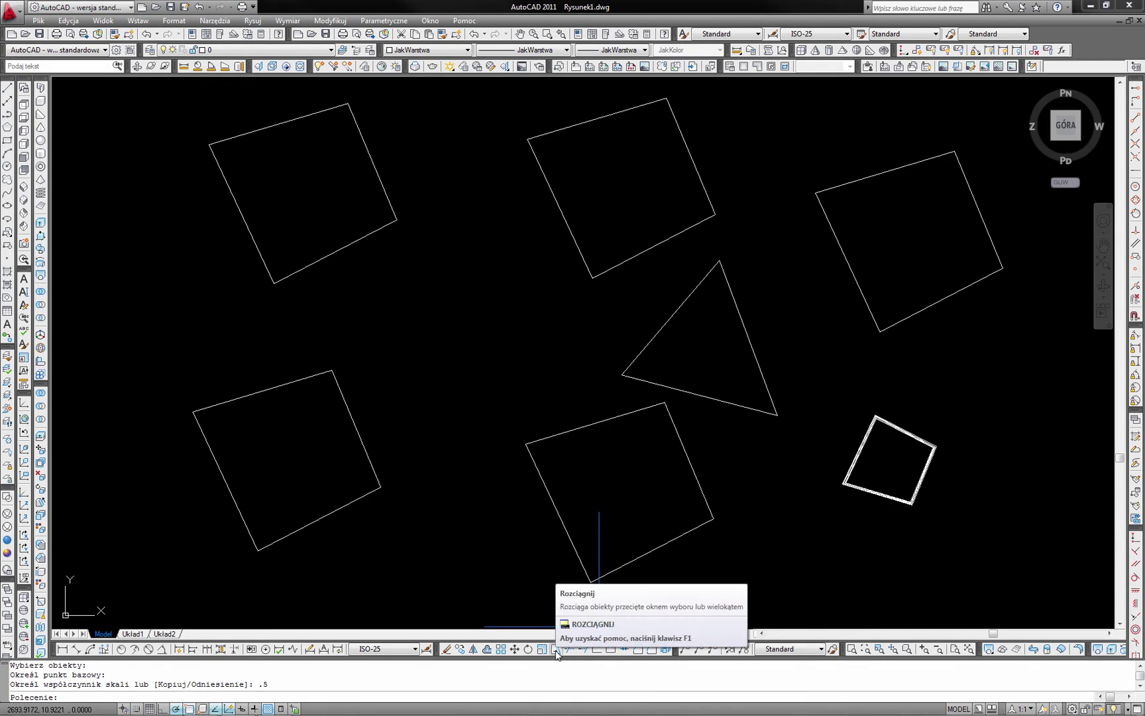
# Stretch the lower-left square's right corner outward to the right in two passes.
pyautogui.click(556, 654)
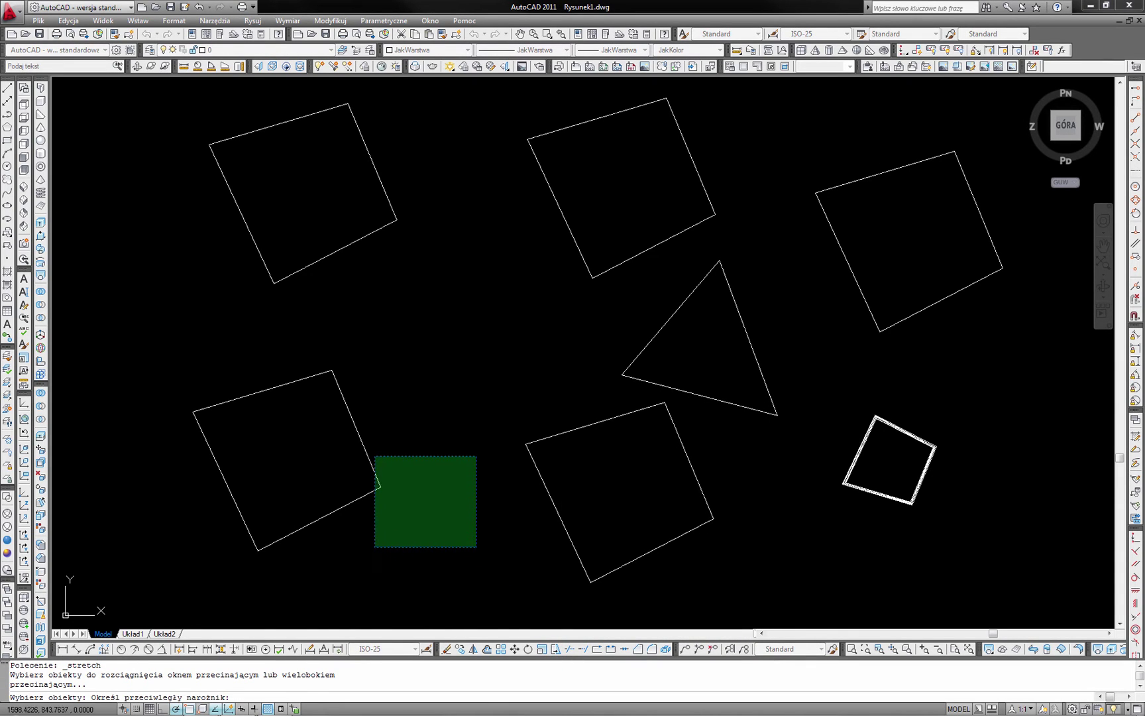
pyautogui.click(368, 448)
pyautogui.press('Return')
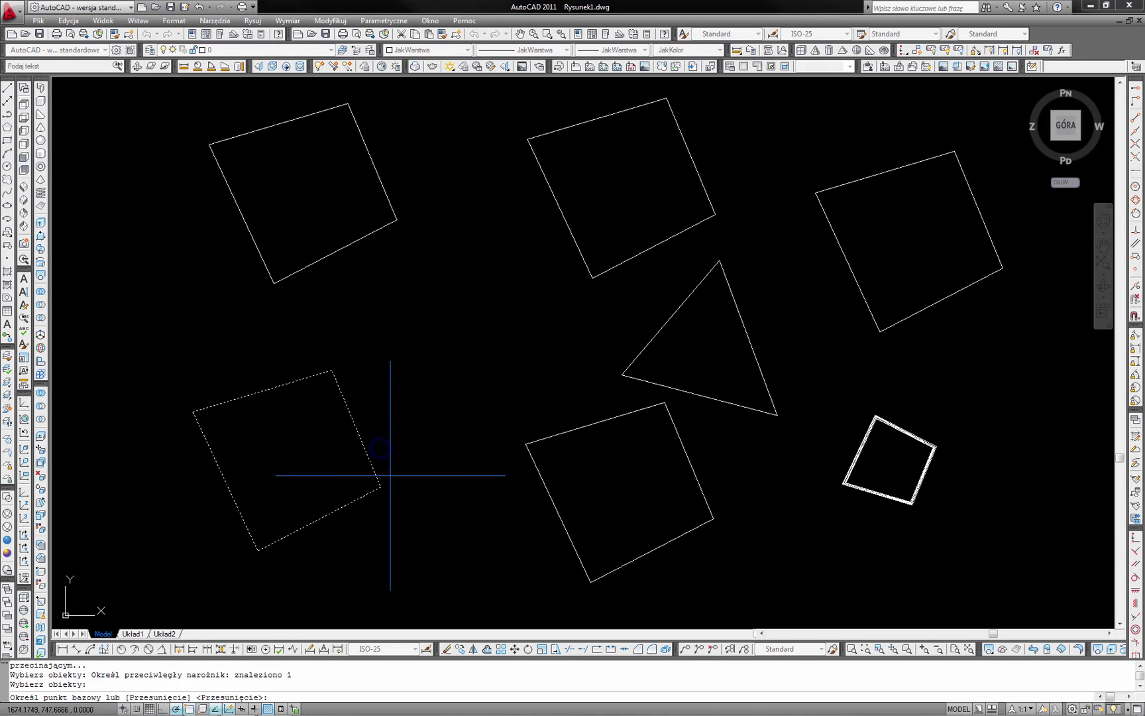
pyautogui.click(379, 487)
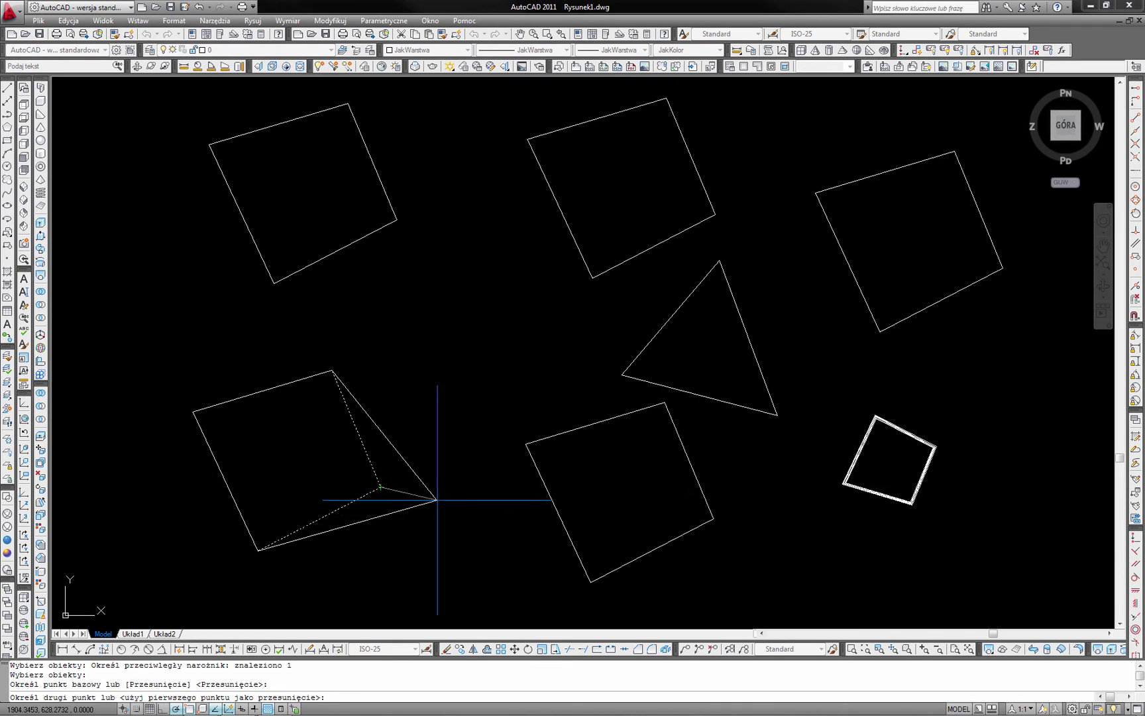
pyautogui.click(452, 505)
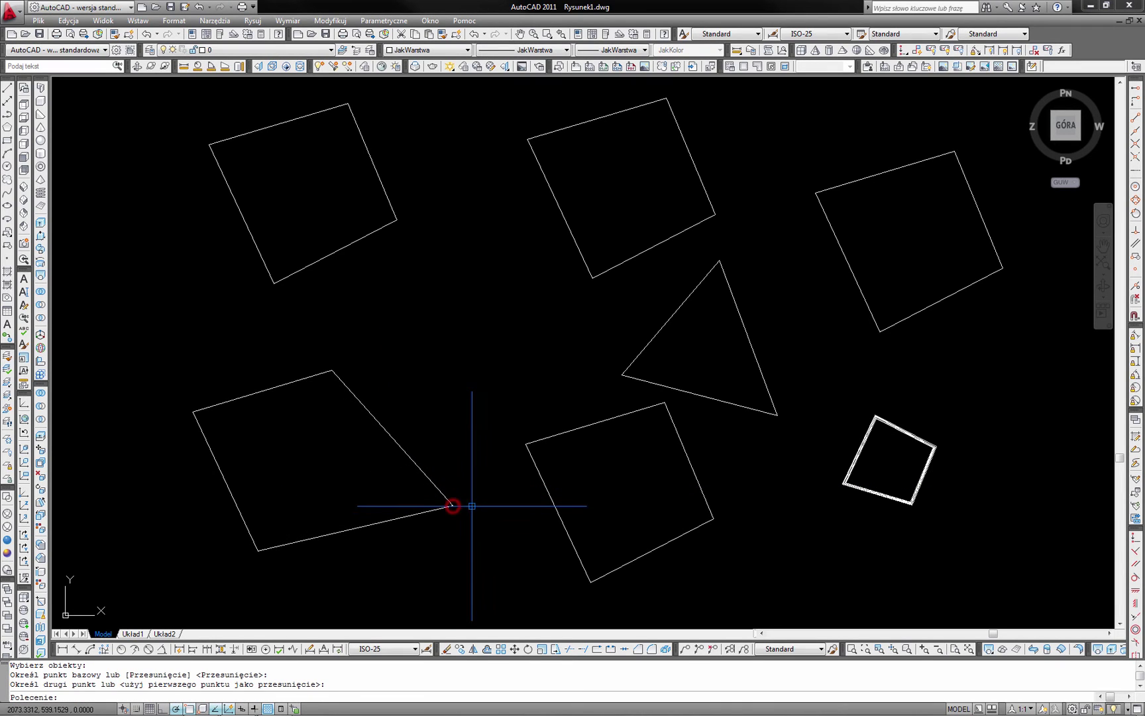
pyautogui.press('Return')
pyautogui.click(483, 550)
pyautogui.click(307, 350)
pyautogui.press('Return')
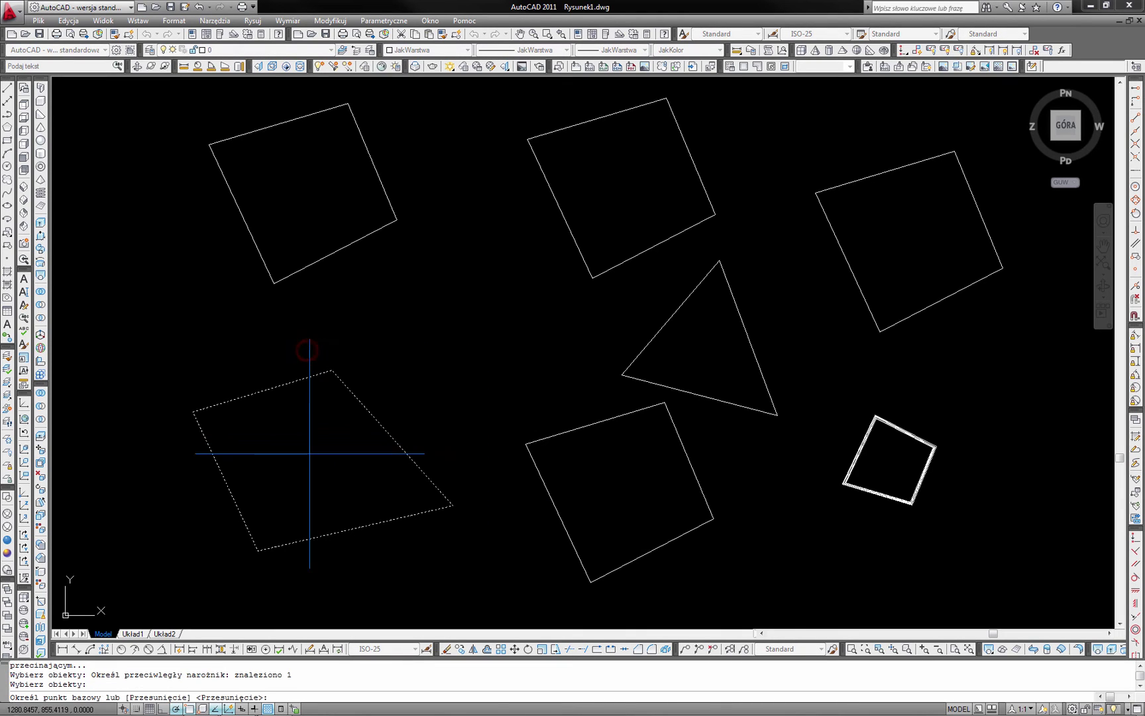
pyautogui.click(288, 462)
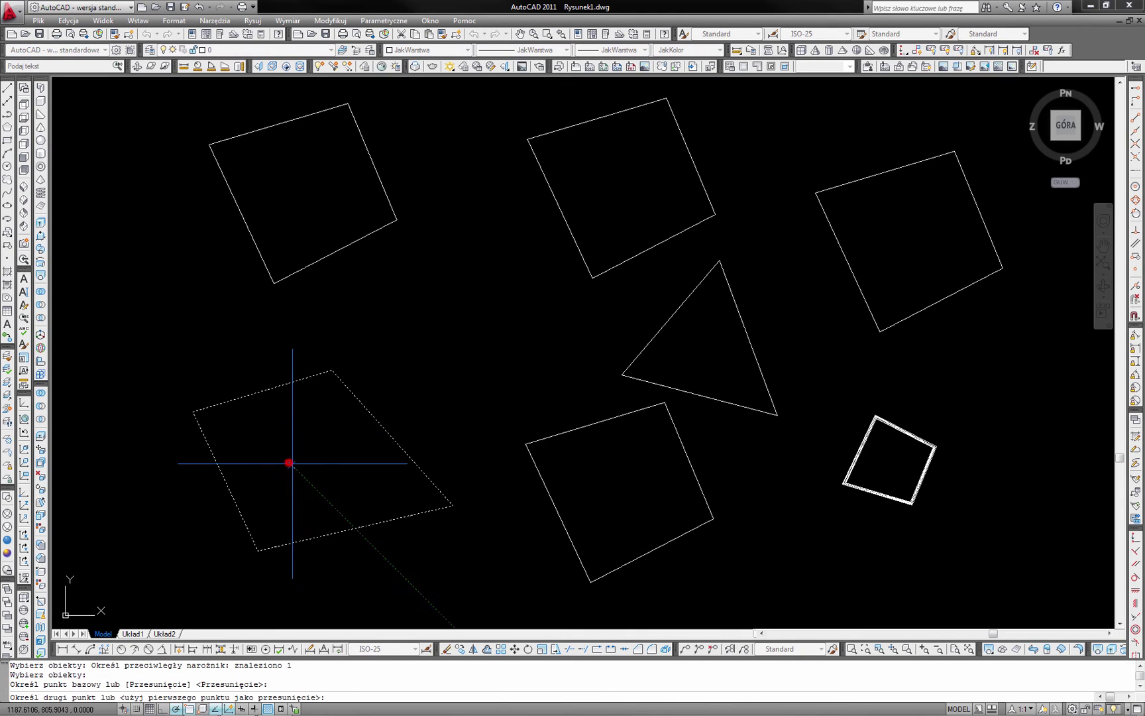
pyautogui.click(350, 462)
# Stretch the quadrilateral's top edge upward using a crossing window.
pyautogui.click(507, 473)
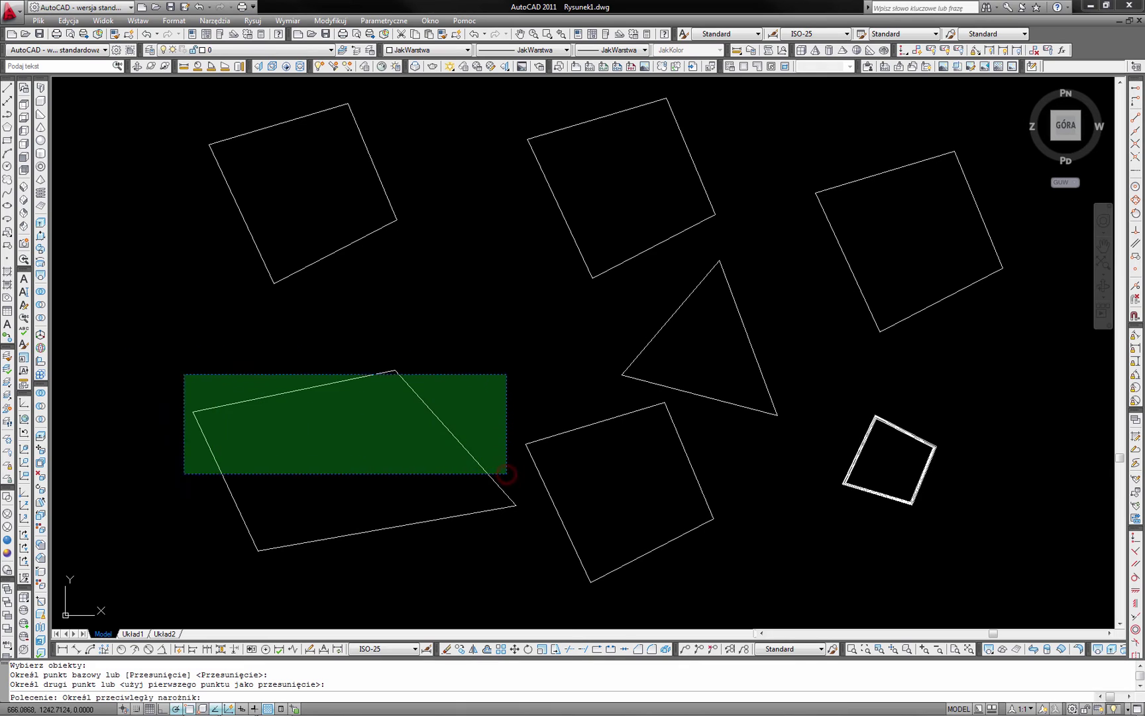
pyautogui.click(185, 374)
pyautogui.press('Return')
pyautogui.click(113, 343)
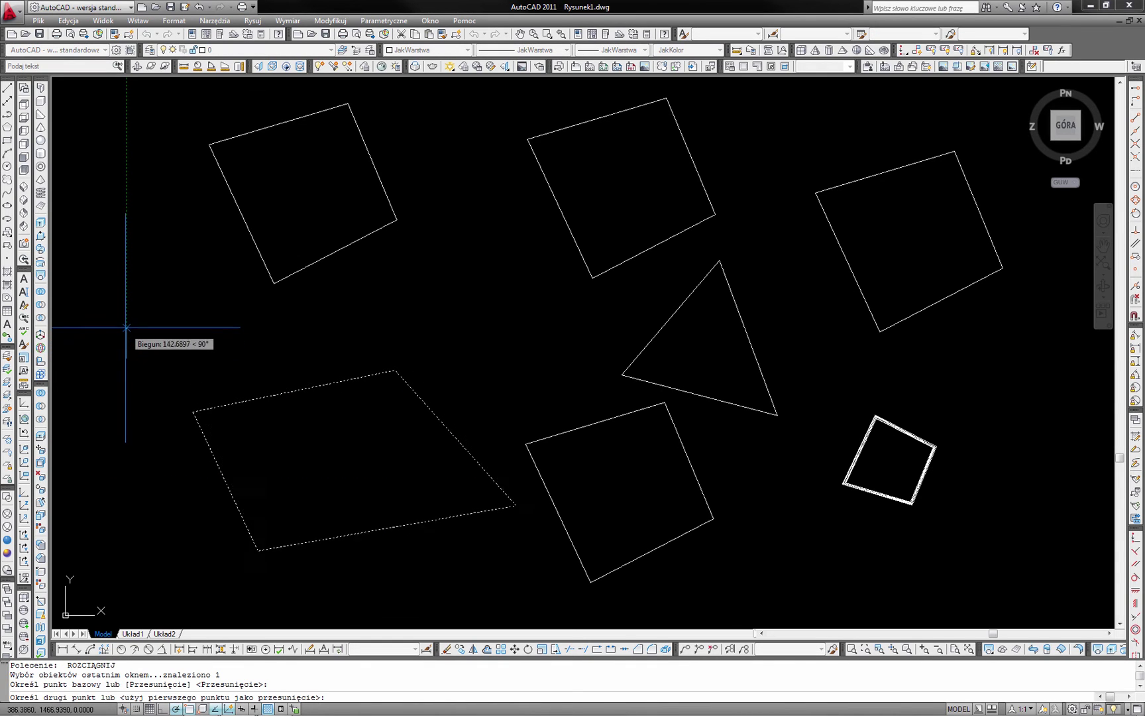
pyautogui.click(121, 283)
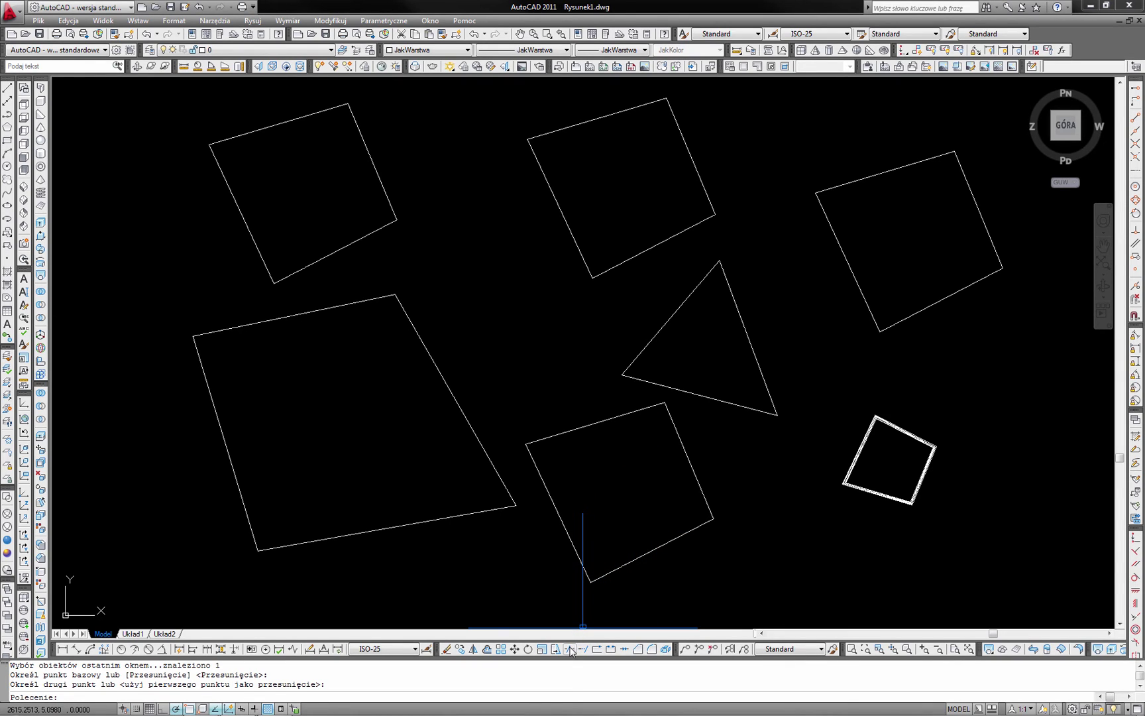
# Trim away the large quadrilateral's bottom and right edges, leaving its top and left edges.
pyautogui.click(571, 651)
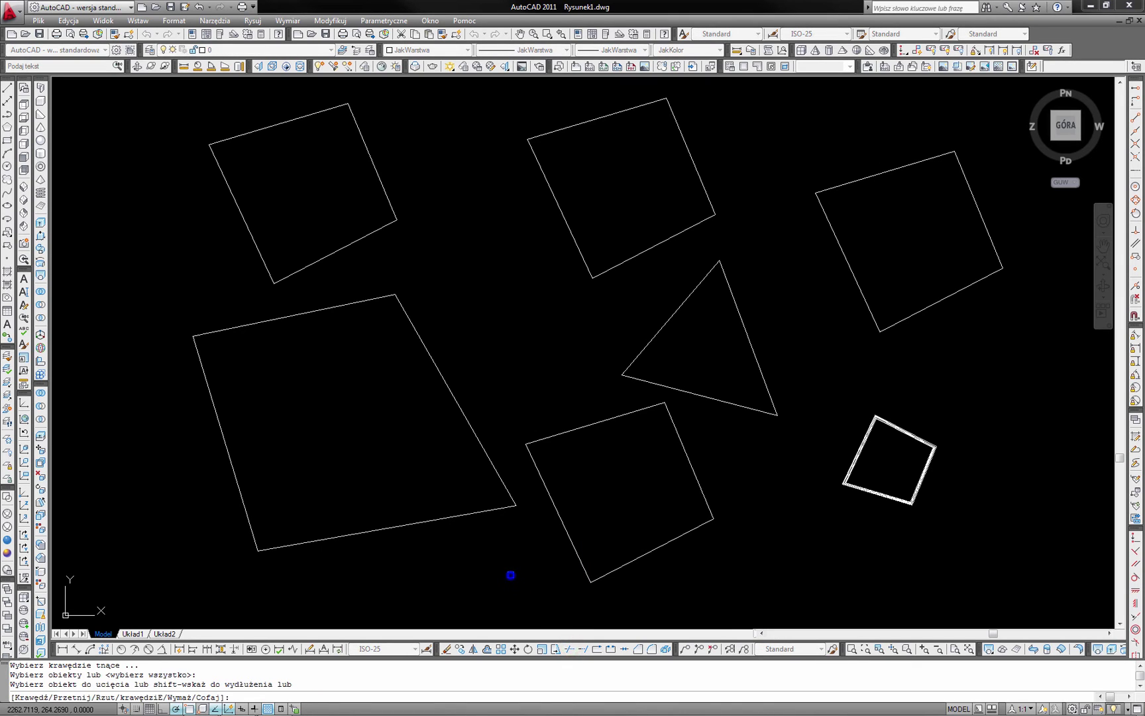
pyautogui.click(475, 514)
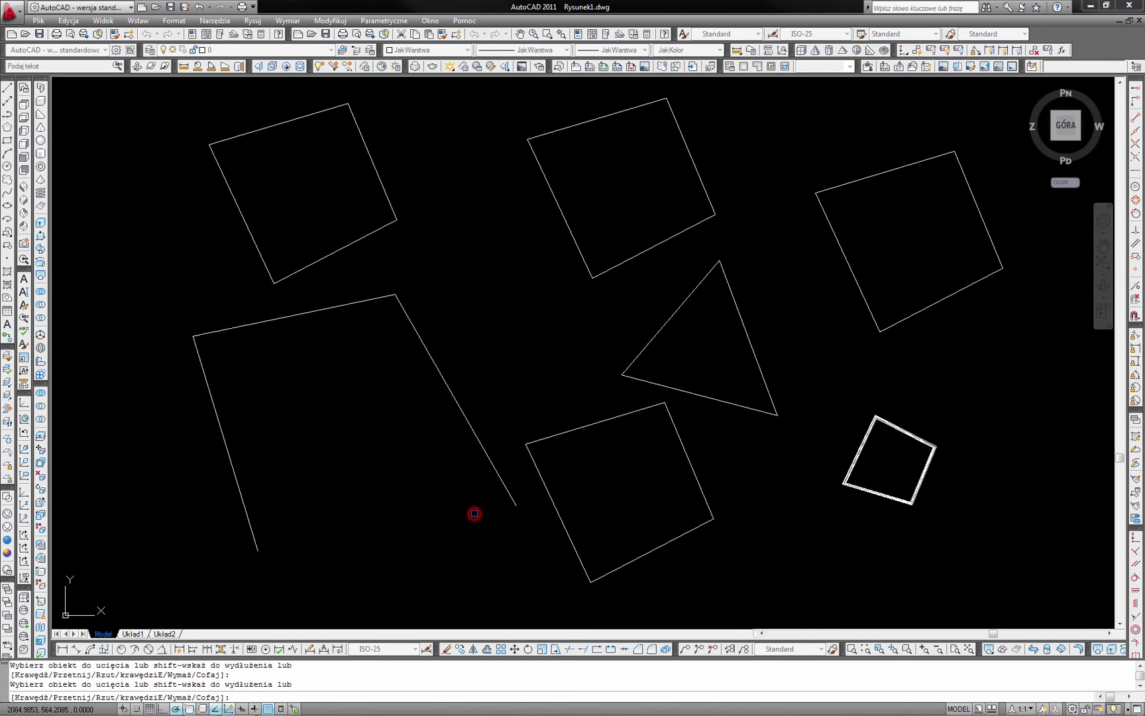
pyautogui.click(488, 464)
pyautogui.click(381, 297)
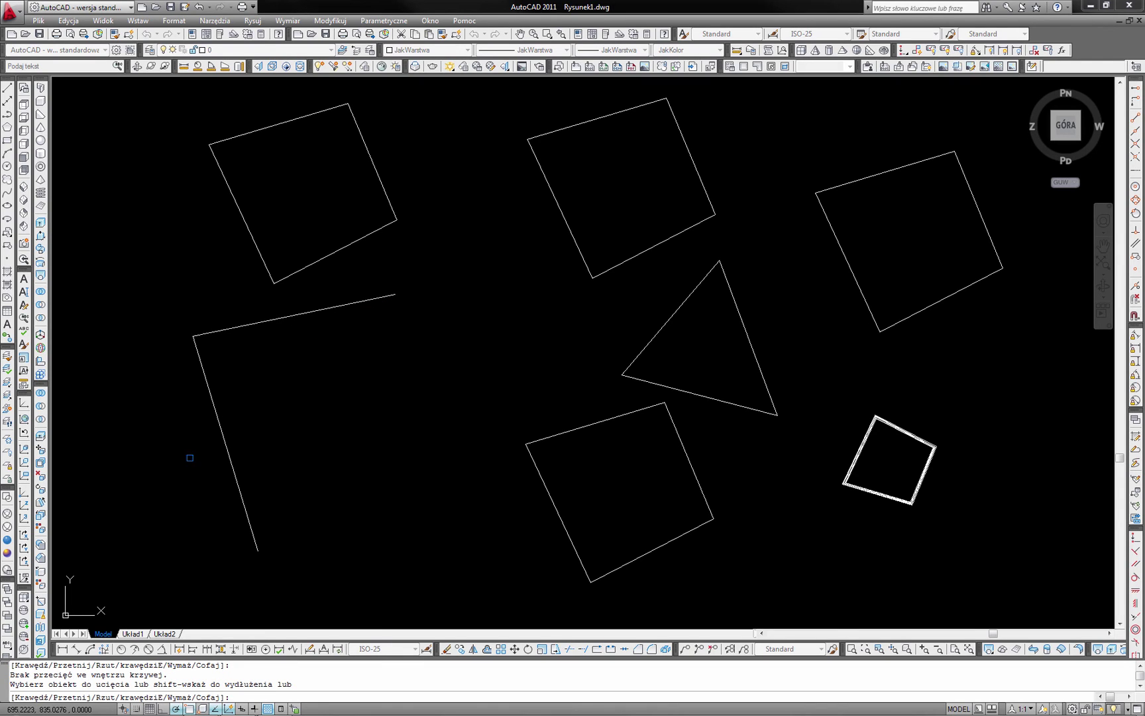
pyautogui.press('Return')
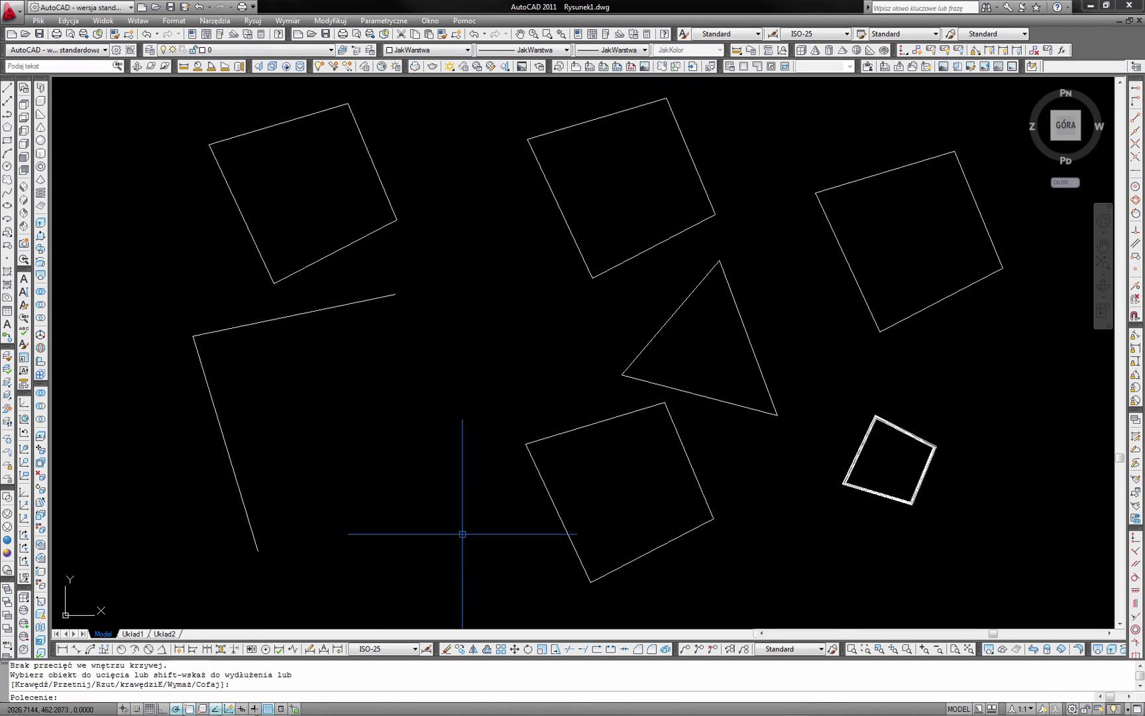
# Break the lower-middle square's left edge at two points and drag the loose piece leftward.
pyautogui.click(597, 652)
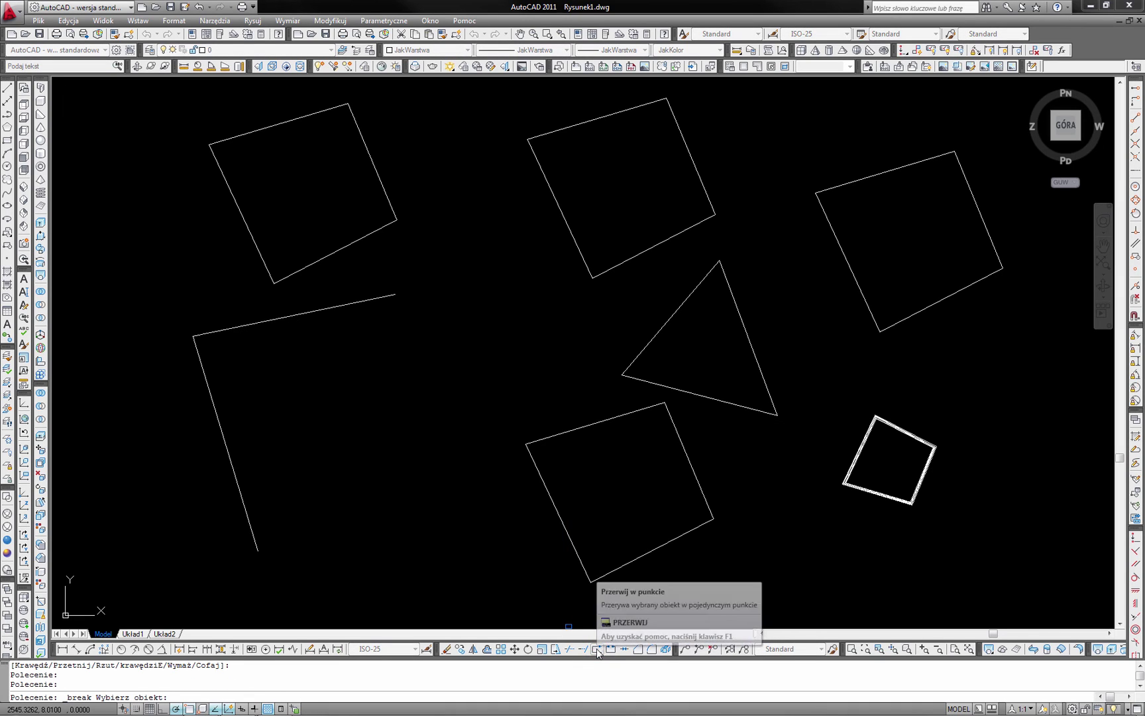
pyautogui.click(581, 565)
pyautogui.click(587, 538)
pyautogui.click(557, 511)
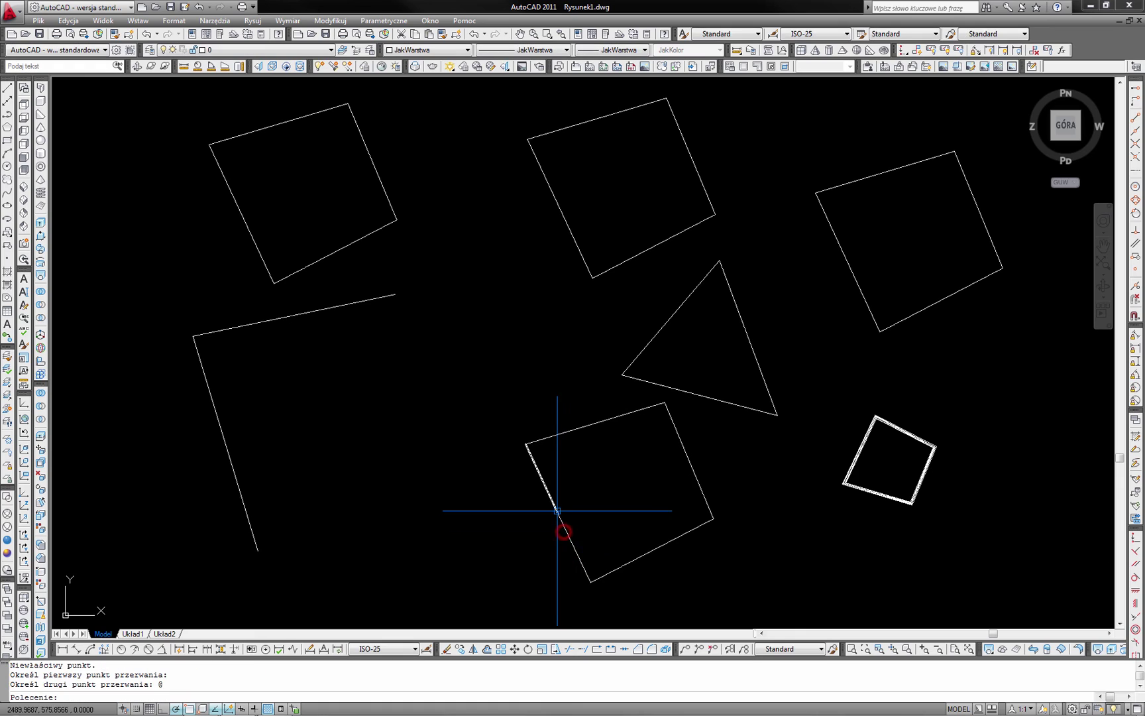
pyautogui.click(541, 477)
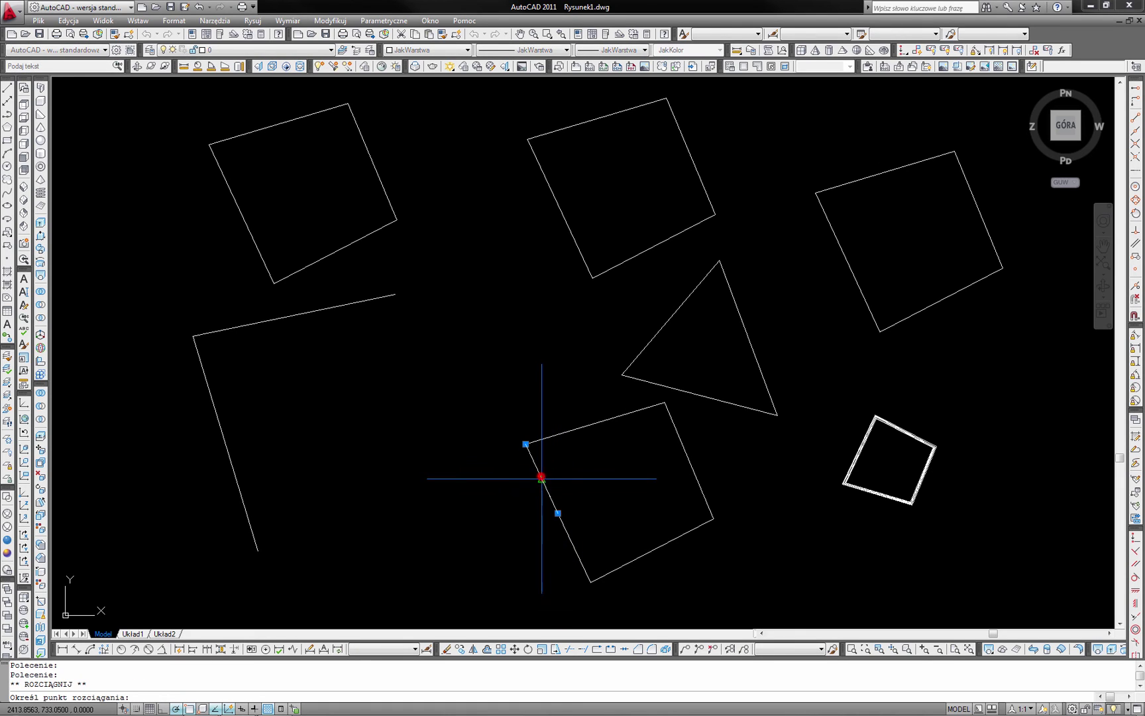
pyautogui.click(511, 486)
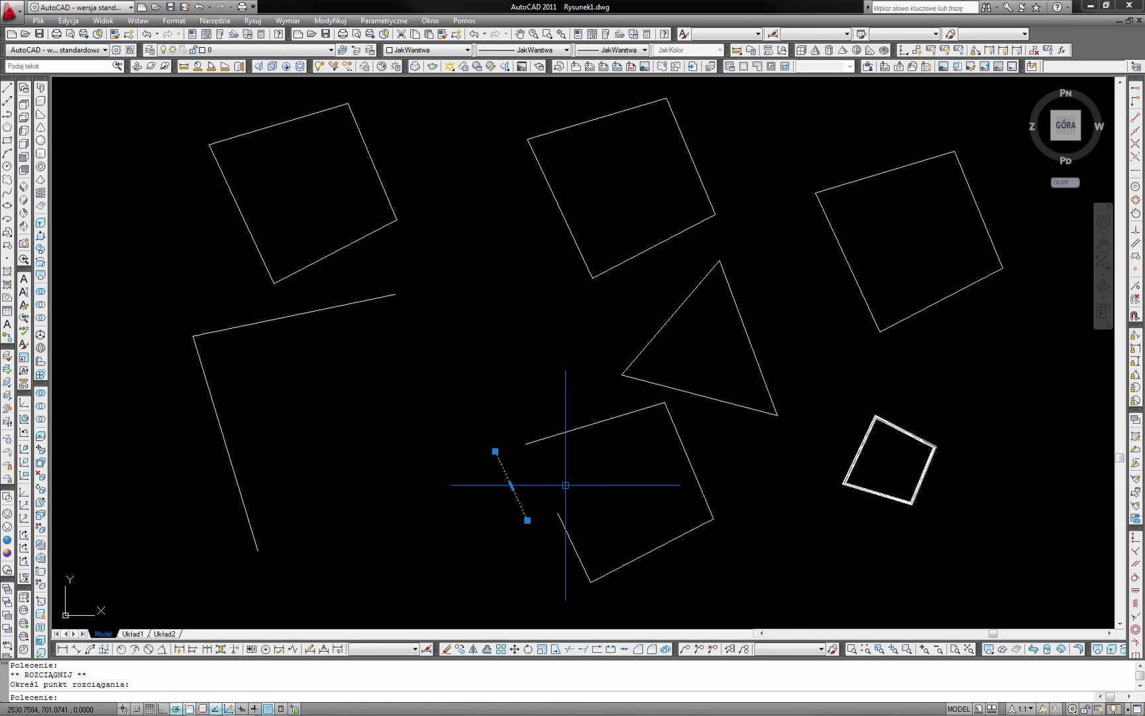